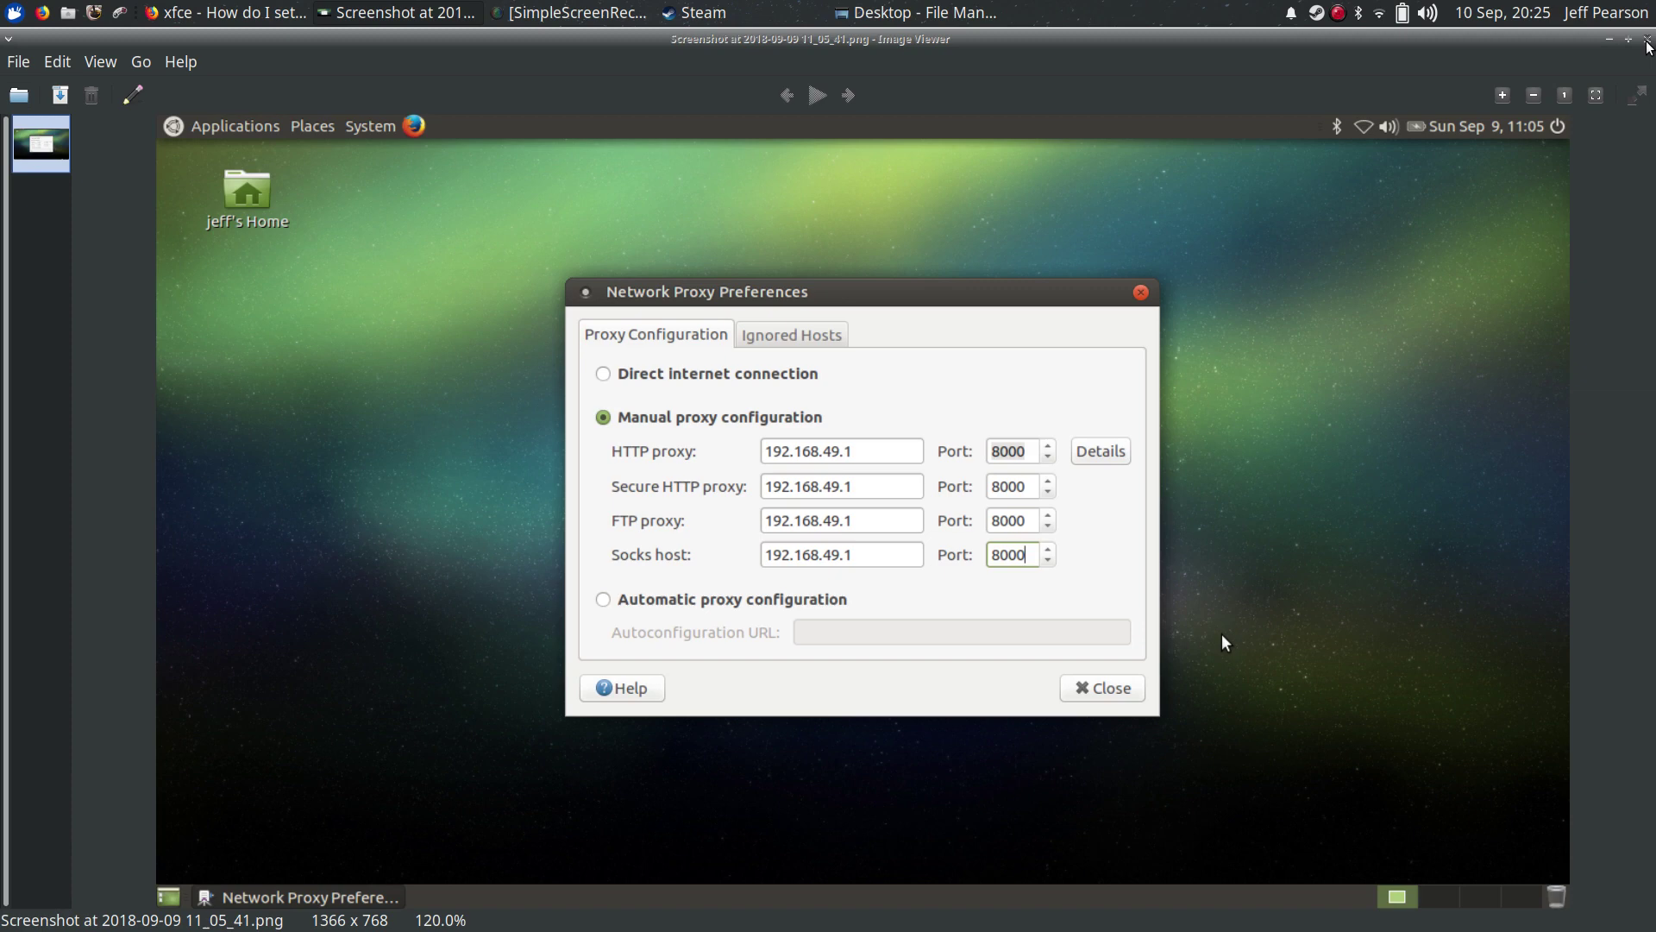
- Close the Ristretto screenshot of the network proxy preferences
left_click(1647, 40)
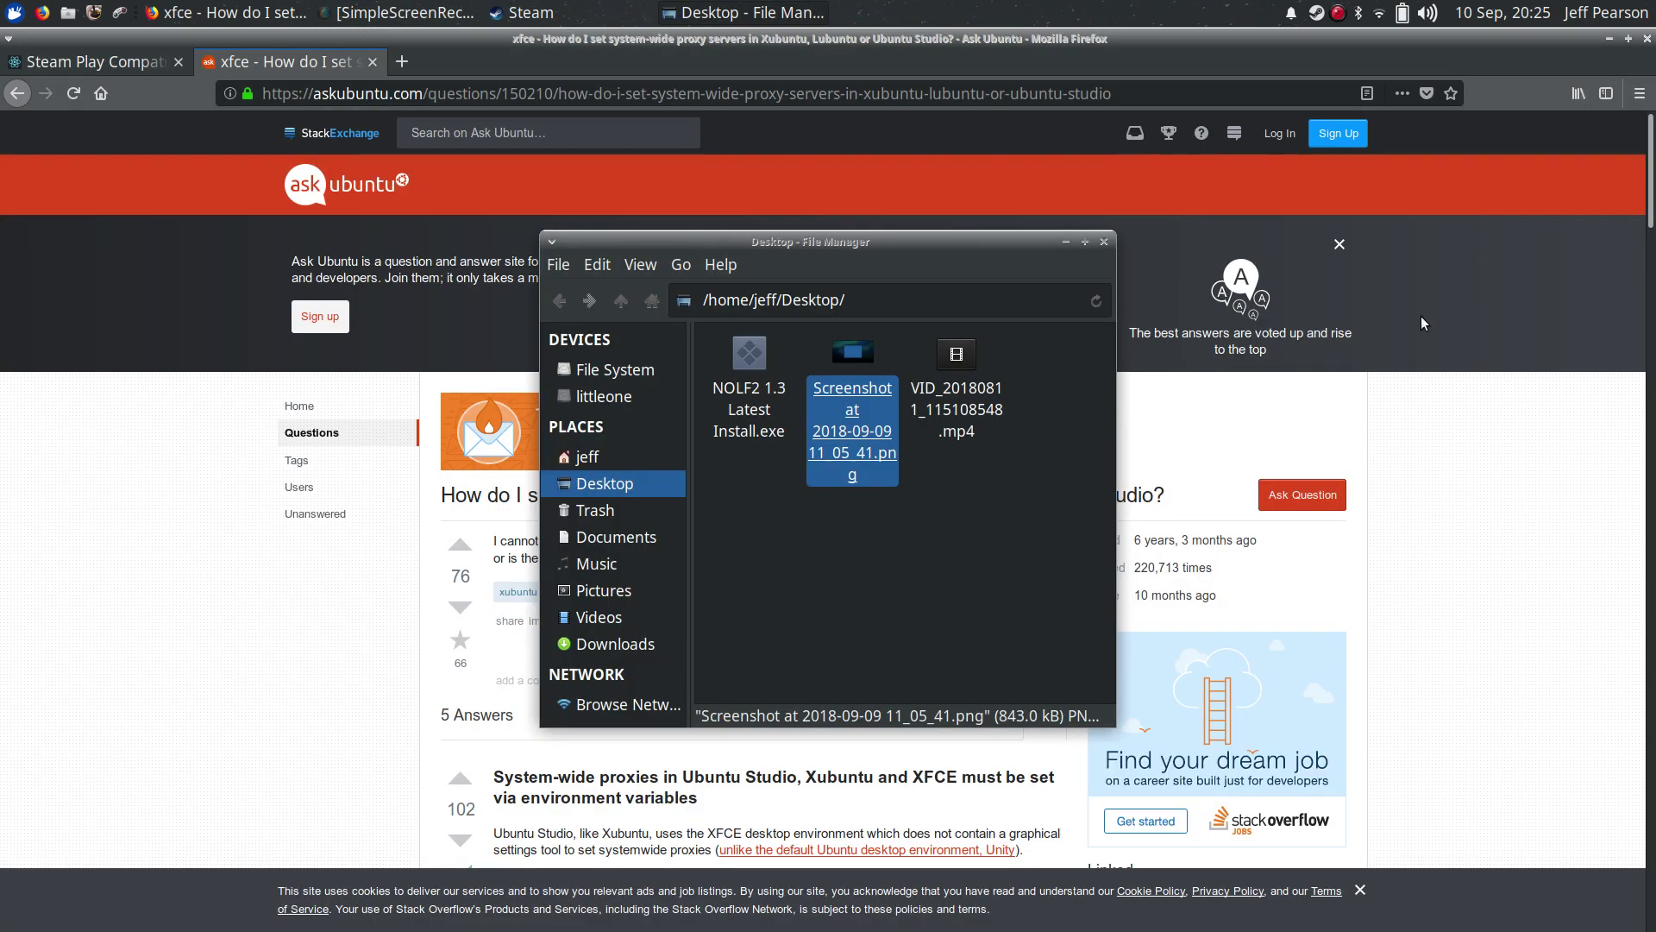
- Close the Desktop folder window and scroll the Ask Ubuntu answer to the proxy on/off scripts
left_click(1104, 242)
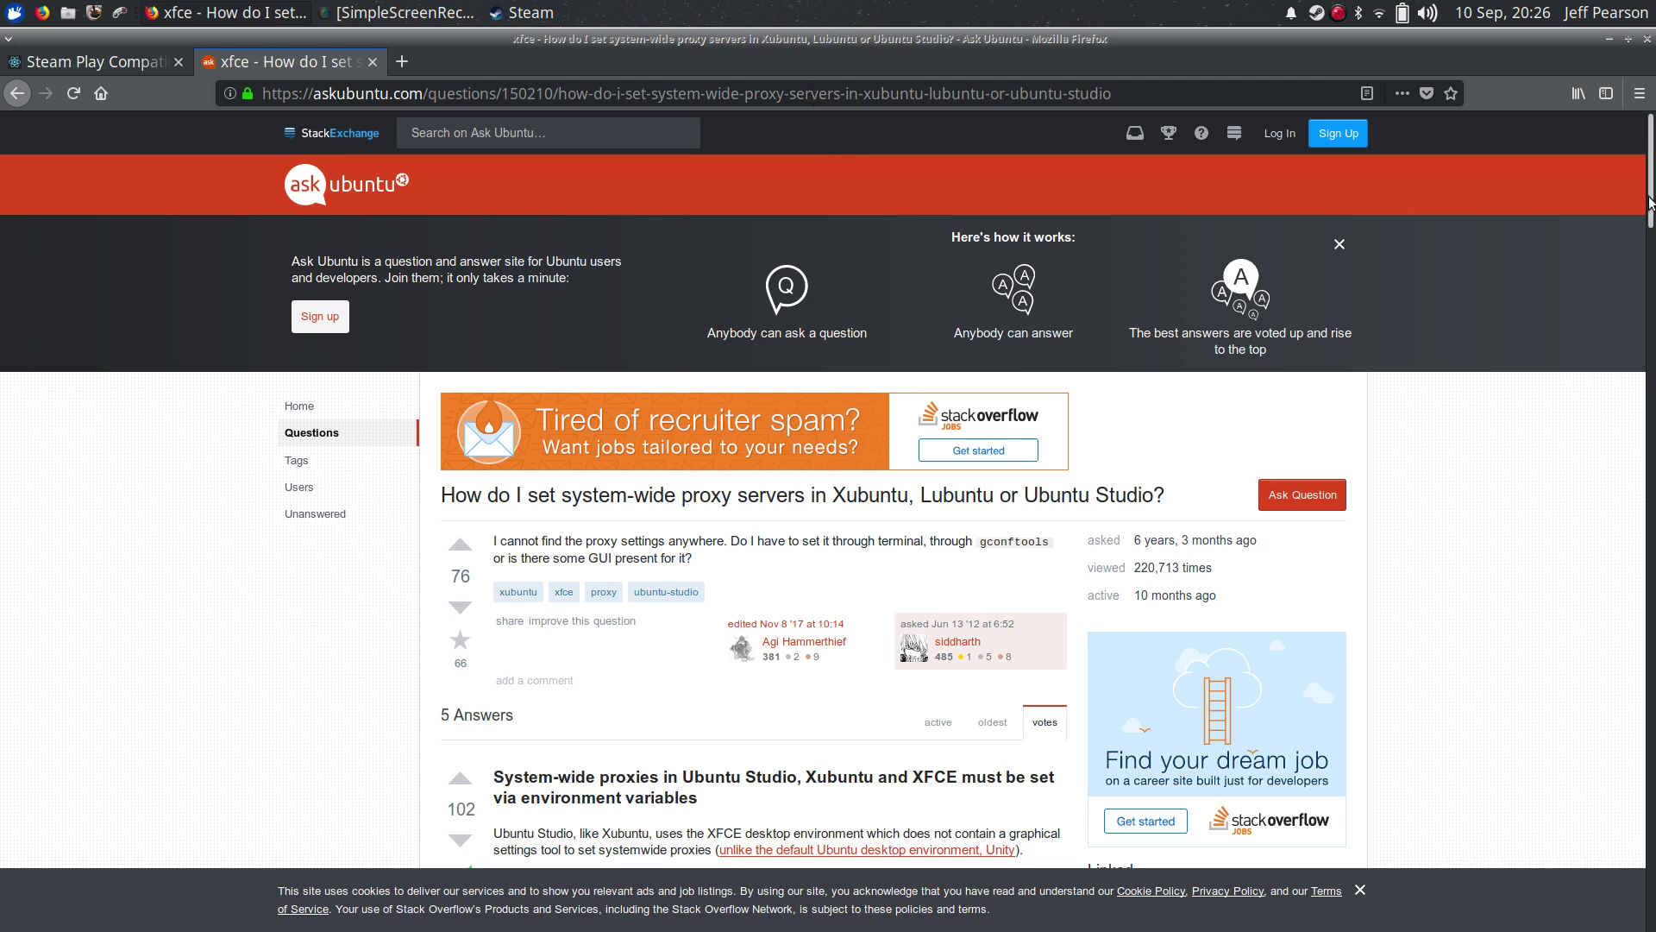
left_click_drag(1651, 205, 1652, 301)
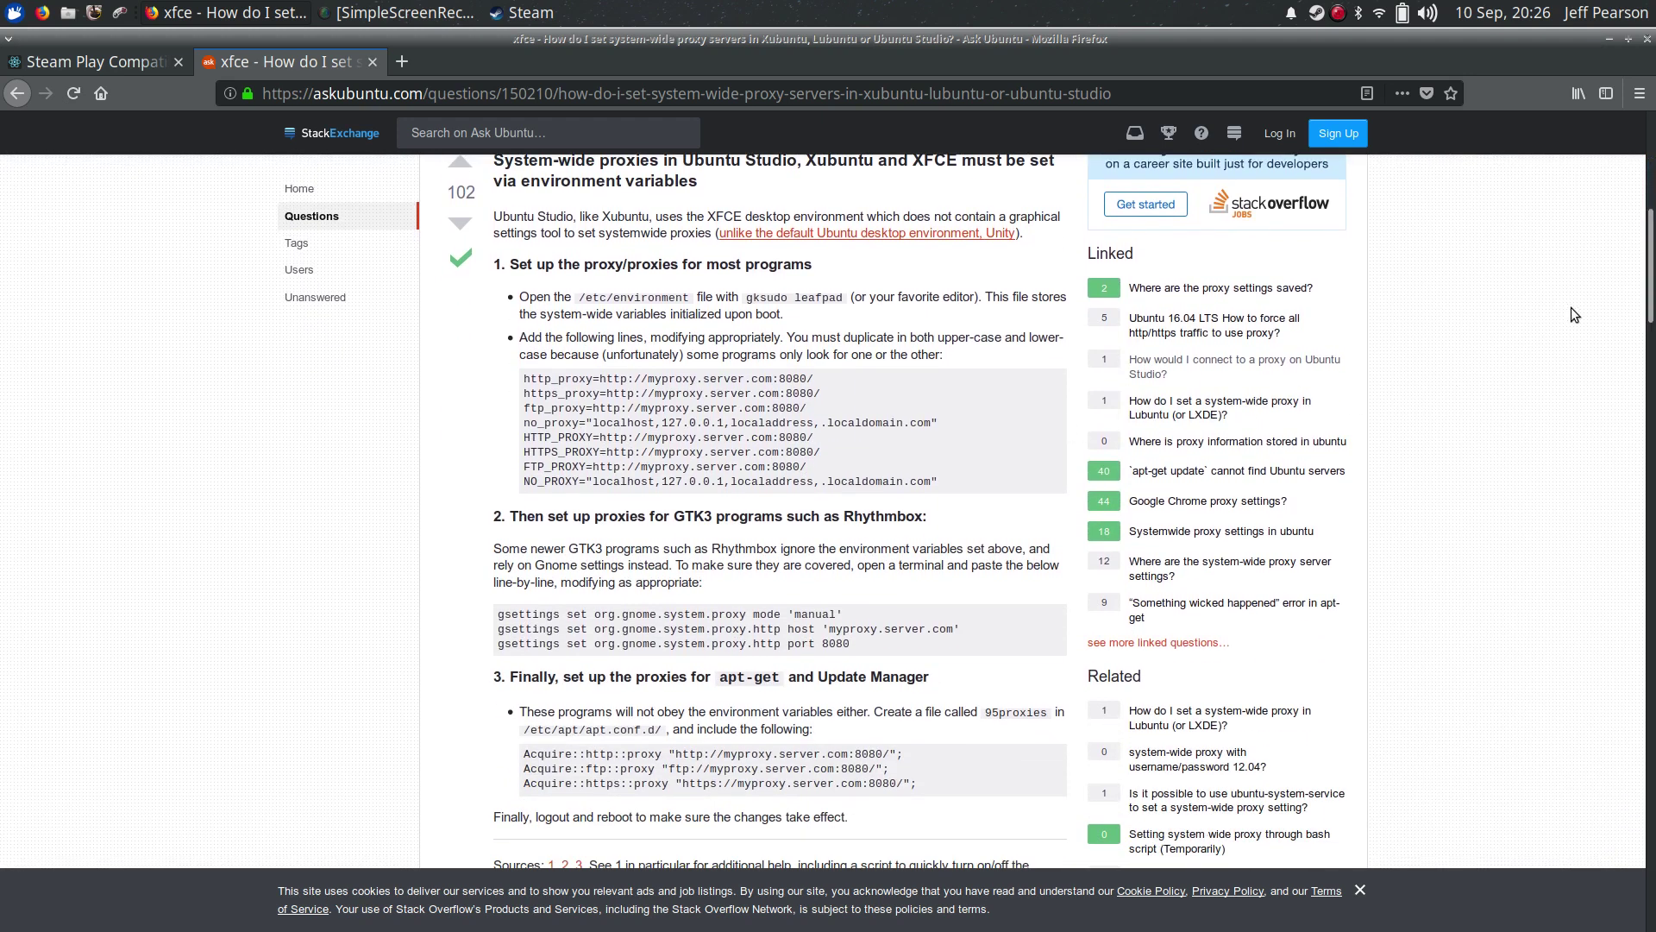
left_click_drag(1652, 291, 1652, 448)
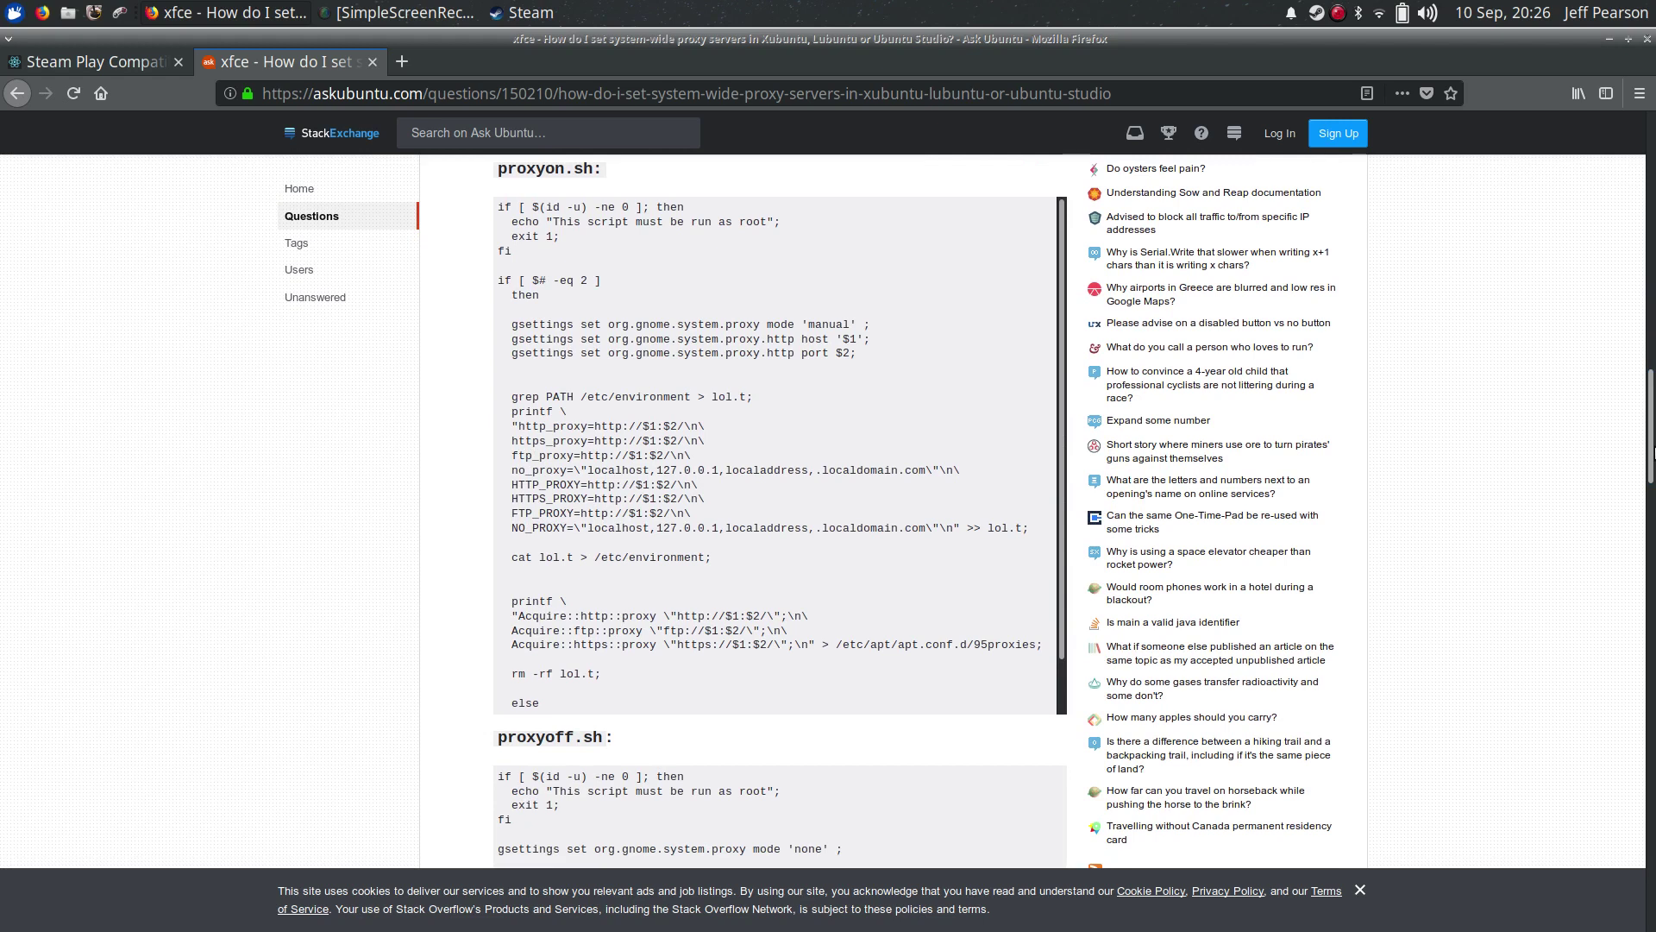
- Open a terminal beside the script and enter 'nana proxyon.sh' at the prompt
key("ctrl+alt+t")
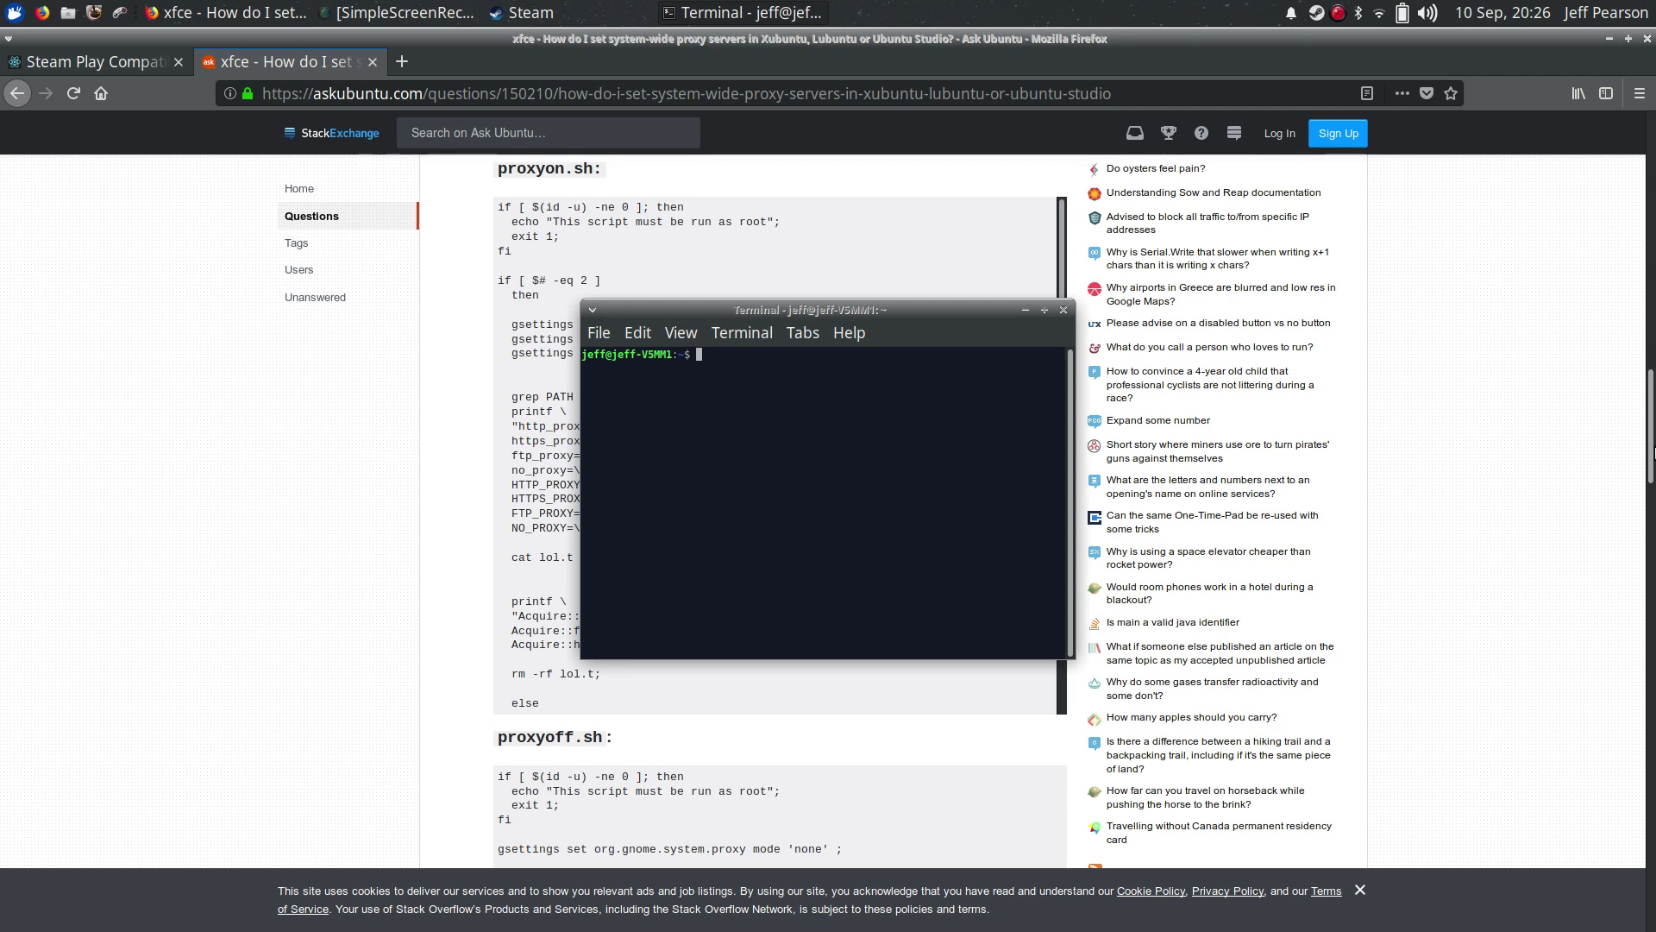
type("sudo ./proxyon.sh 192.168.49.1 8000")
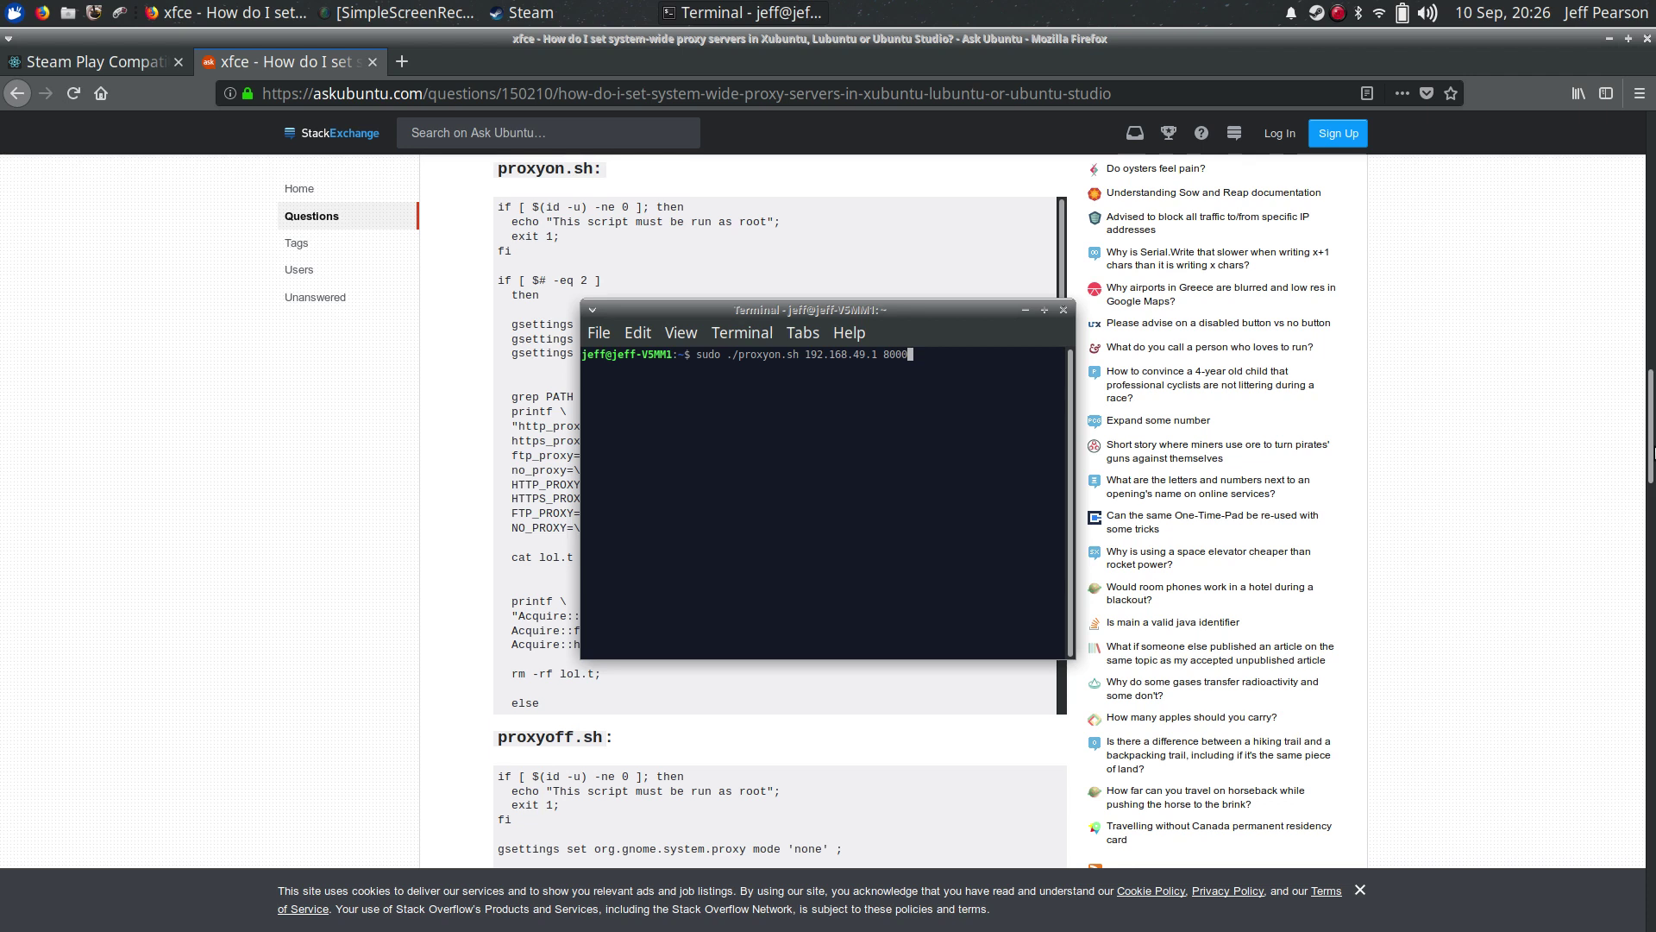
key("BackSpace")
key("BackSpace")
key("BackSpace")
key("BackSpace")
key("BackSpace")
key("BackSpace")
key("BackSpace")
key("BackSpace")
key("BackSpace")
key("BackSpace")
key("BackSpace")
key("BackSpace")
key("BackSpace")
key("BackSpace")
key("BackSpace")
key("BackSpace")
key("BackSpace")
key("BackSpace")
key("BackSpace")
key("BackSpace")
key("BackSpace")
key("BackSpace")
key("BackSpace")
type("off.sh")
key("BackSpace")
key("BackSpace")
key("BackSpace")
key("BackSpace")
key("BackSpace")
key("BackSpace")
key("BackSpace")
key("BackSpace")
key("BackSpace")
key("BackSpace")
key("BackSpace")
key("BackSpace")
key("BackSpace")
key("BackSpace")
key("BackSpace")
key("BackSpace")
key("BackSpace")
key("BackSpace")
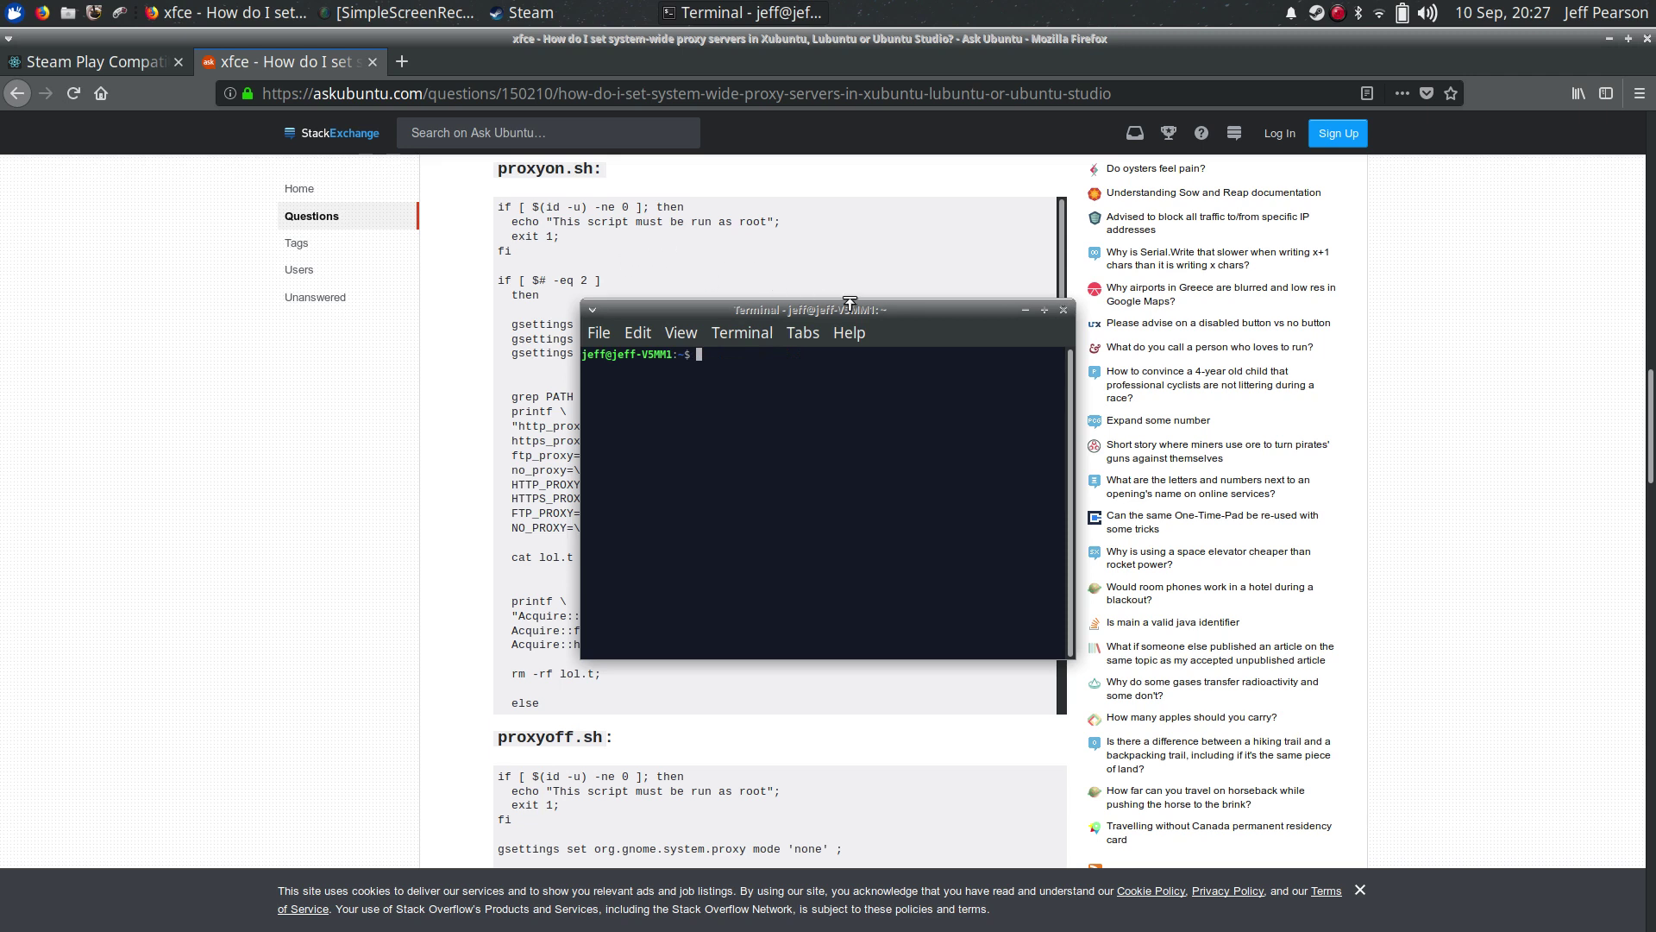
left_click_drag(933, 302, 1435, 258)
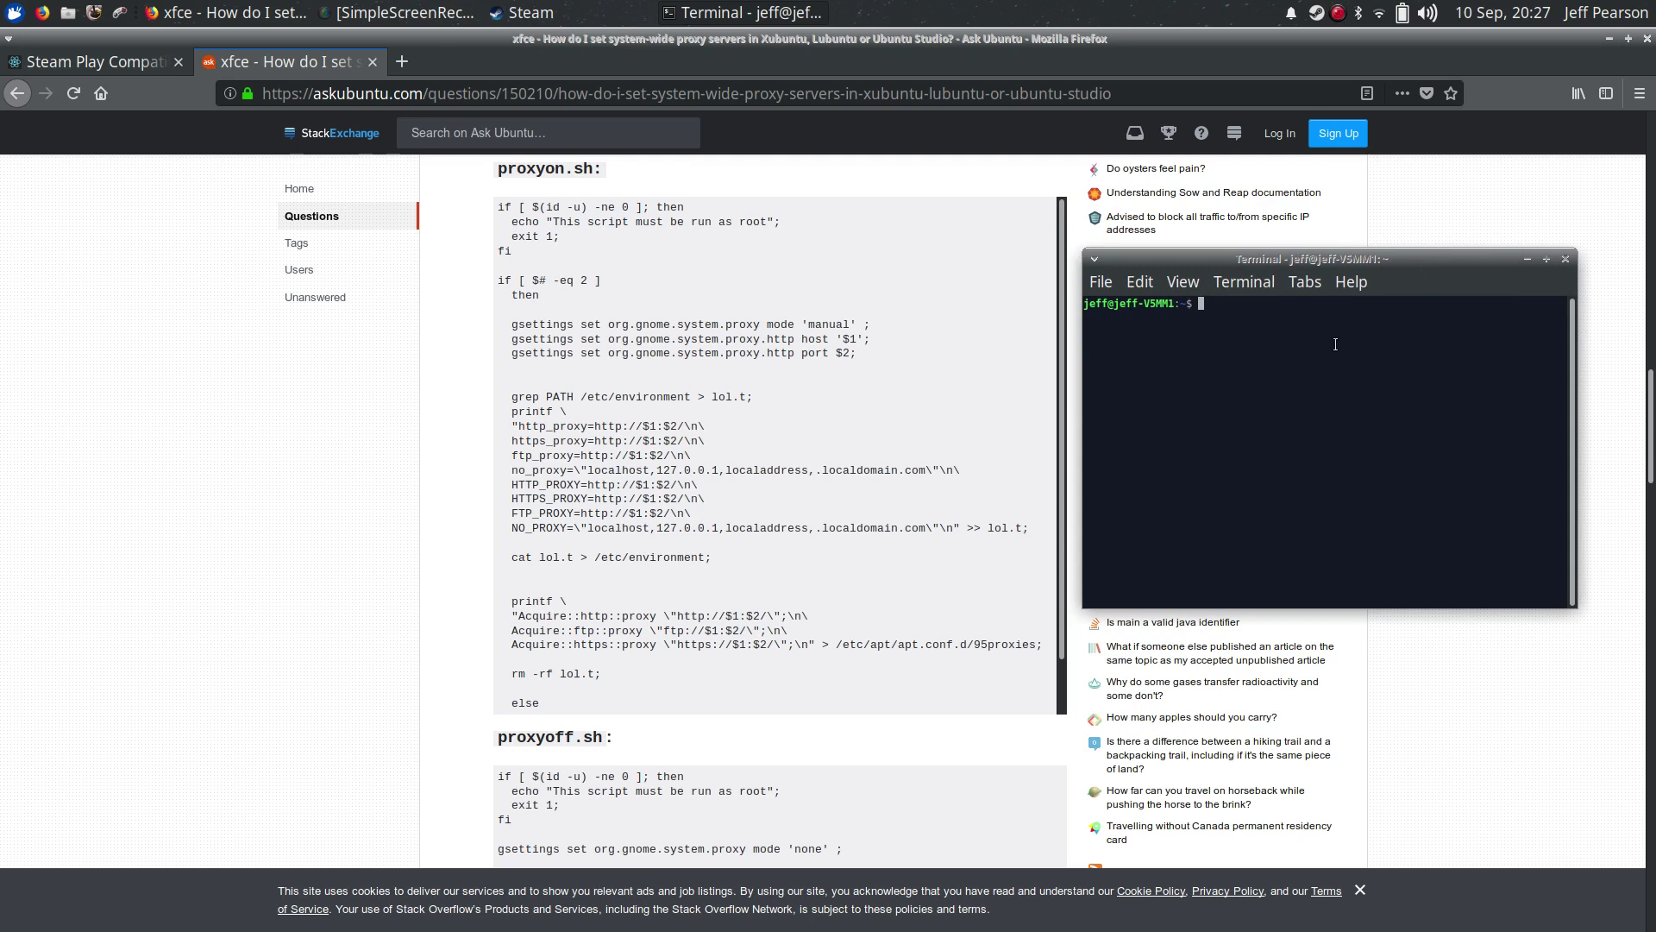
type("nana proxyon.sh")
- Correct the misspelled 'nana' to 'nano' and open proxyon.sh in the nano editor
key("Return")
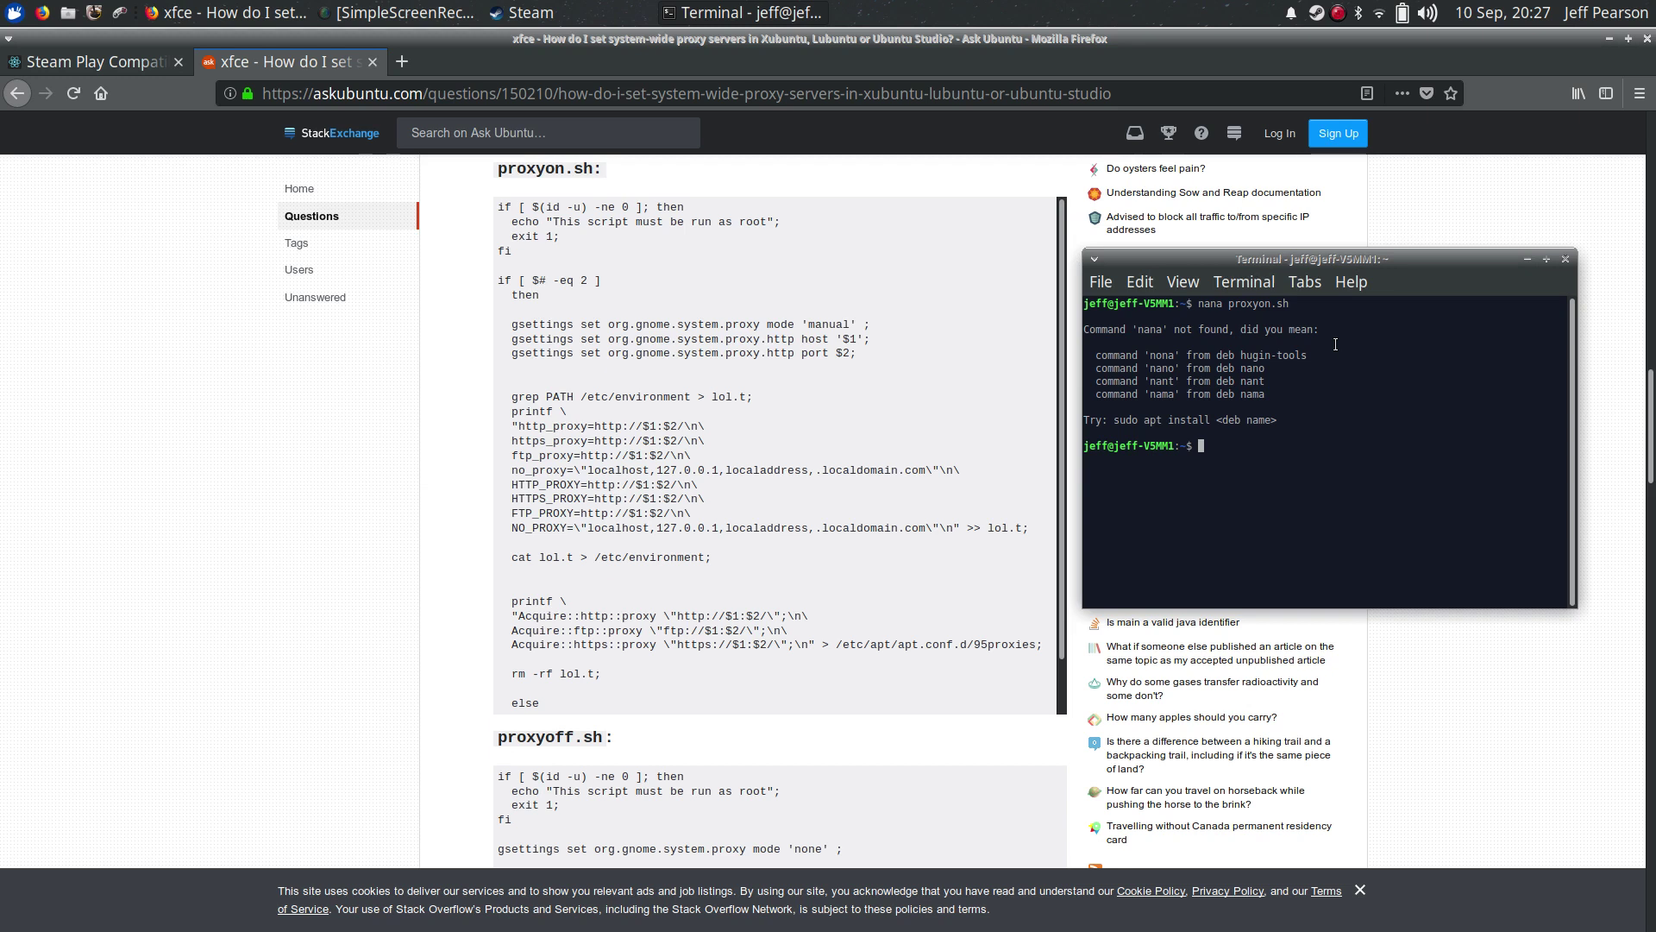
key("Up")
key("Left")
key("Left")
key("Left")
key("Left")
key("Left")
key("Left")
key("Left")
key("Left")
key("Left")
key("Left")
key("Left")
key("BackSpace")
type("o")
key("Return")
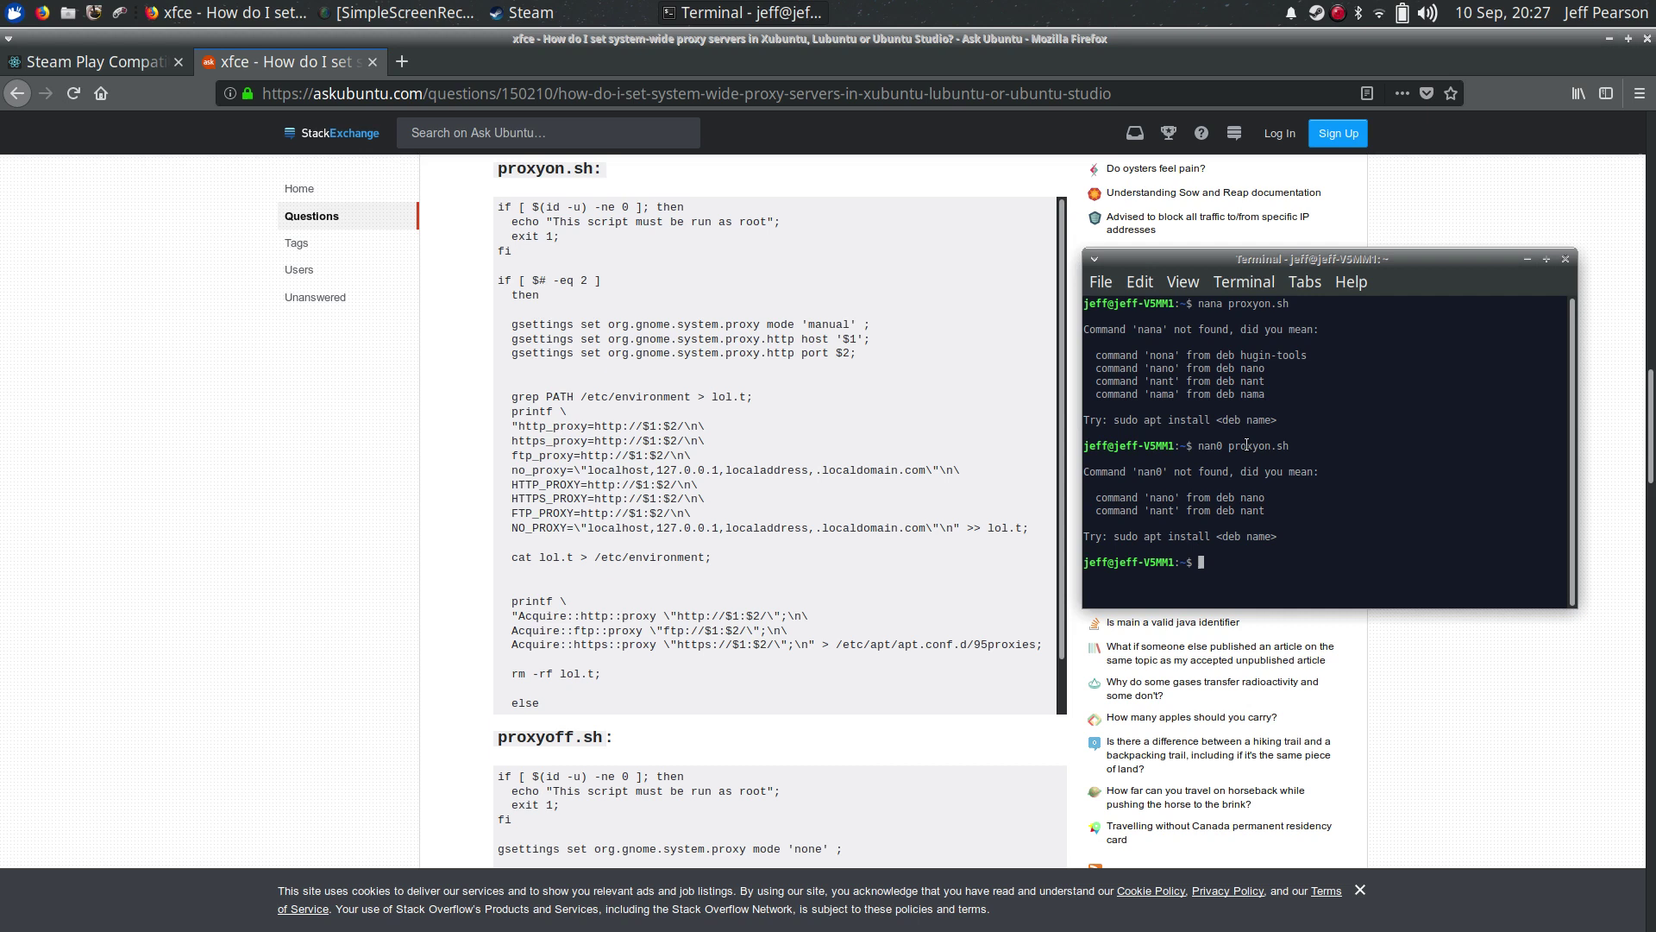
key("Up")
key("Left")
key("Left")
key("Left")
key("Left")
key("Left")
key("Left")
key("Left")
key("Left")
key("Left")
key("Left")
key("Left")
key("BackSpace")
type("o")
key("Return")
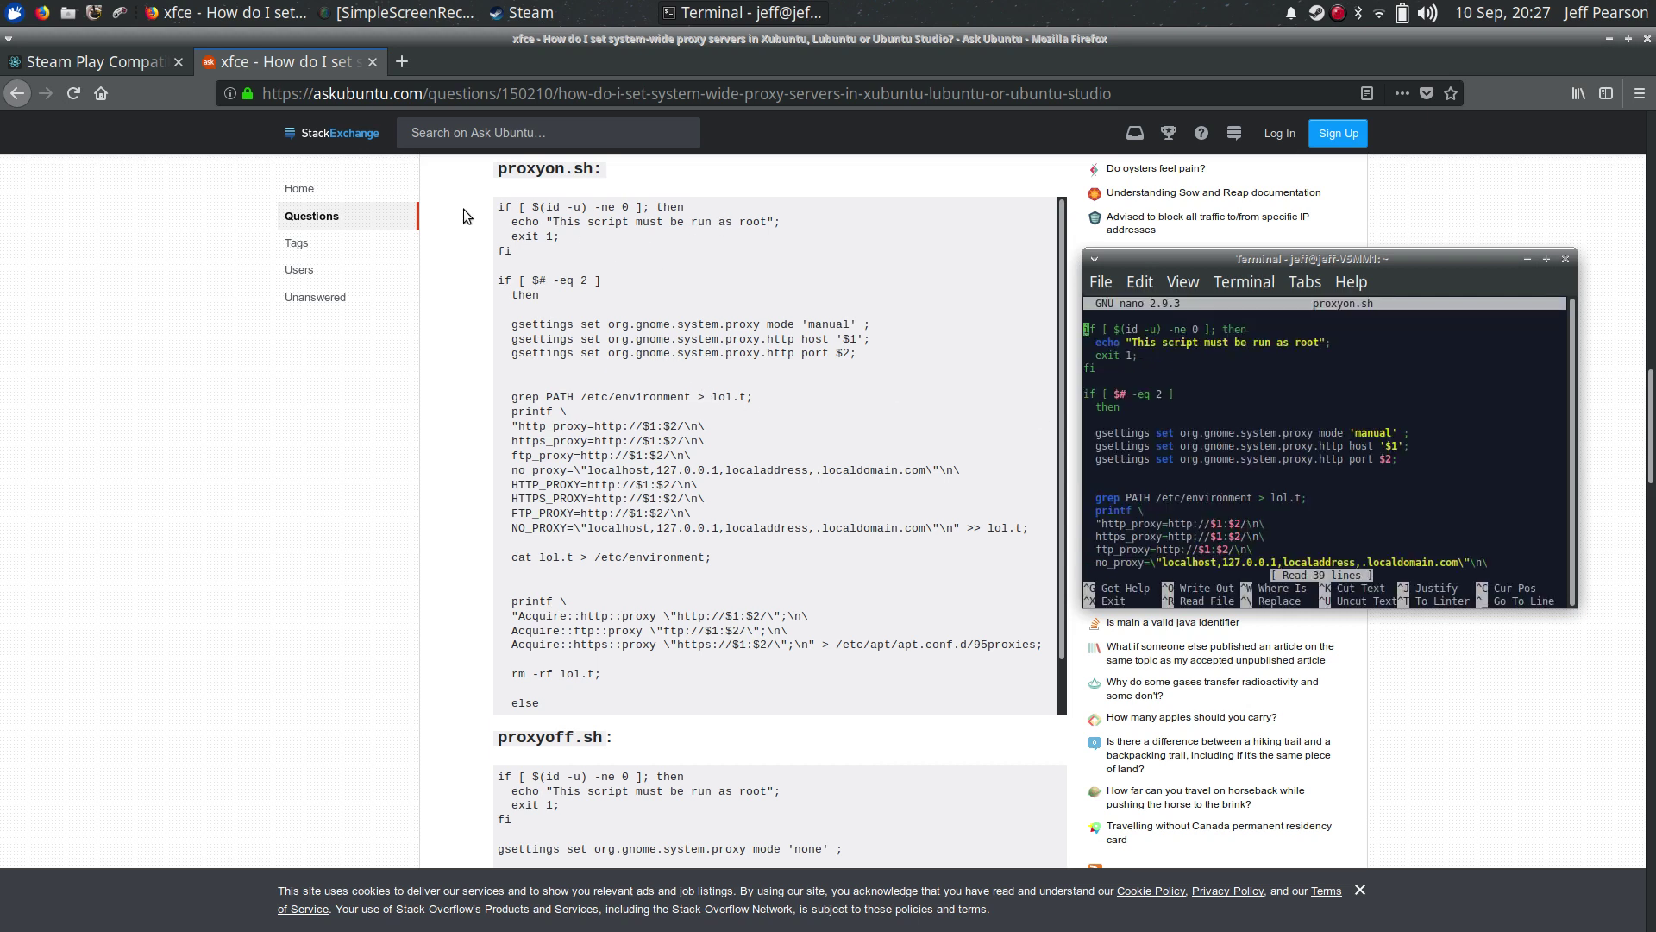
- Copy the proxyon.sh script code from the Ask Ubuntu answer and return to nano
left_click_drag(497, 208, 1004, 720)
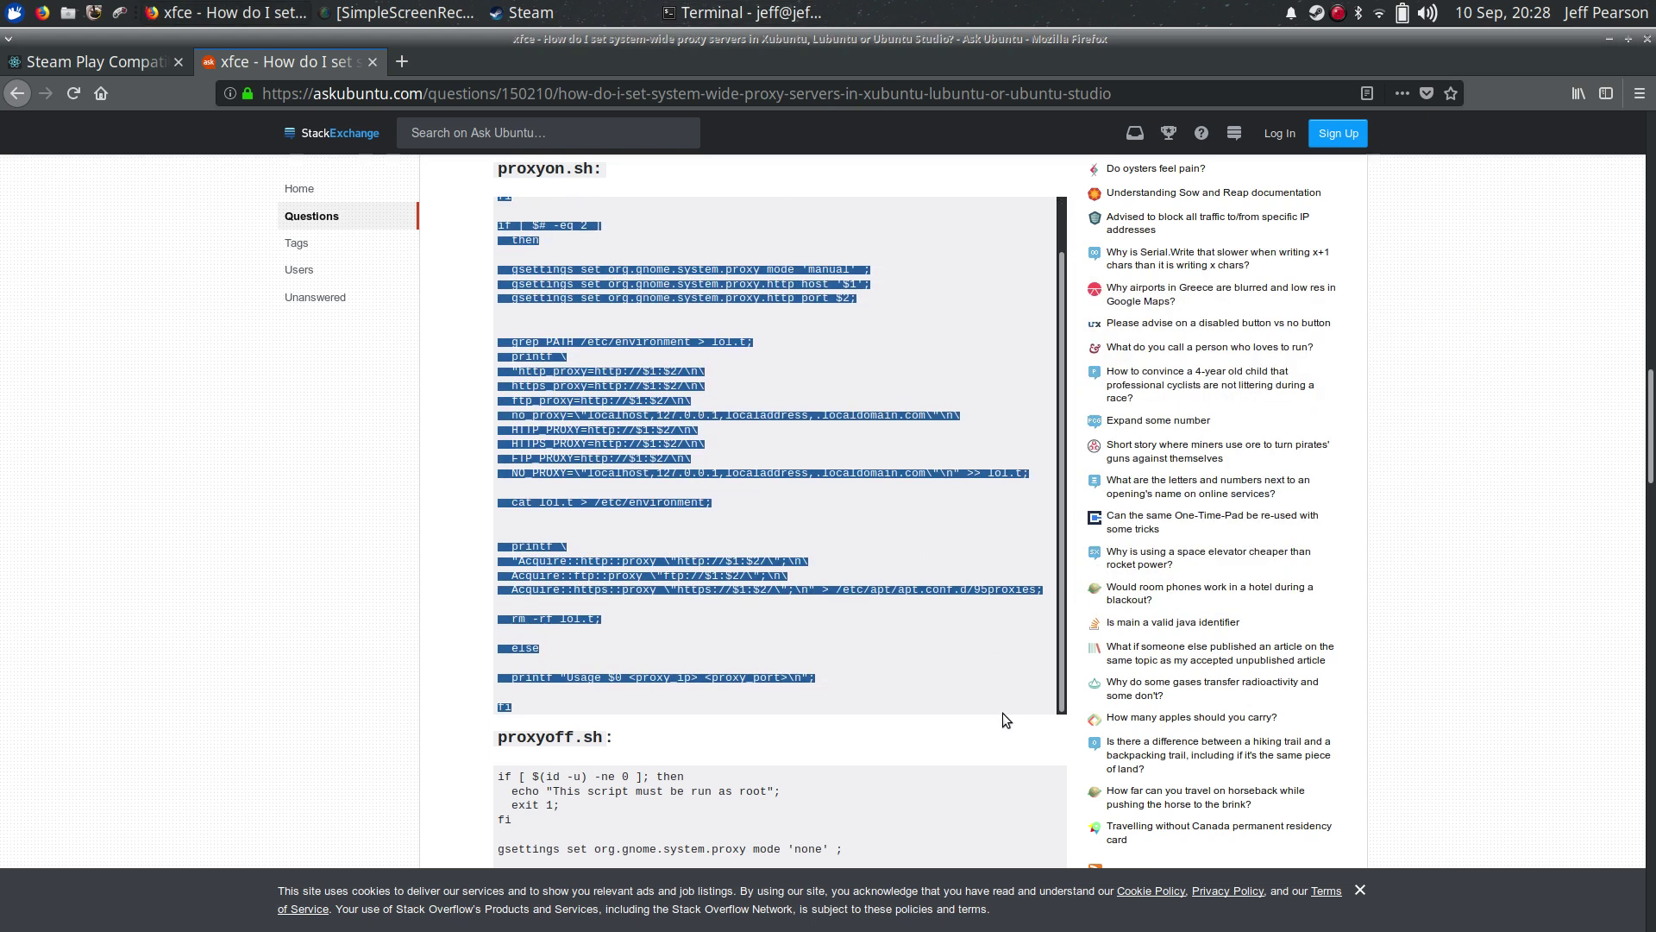
right_click(739, 587)
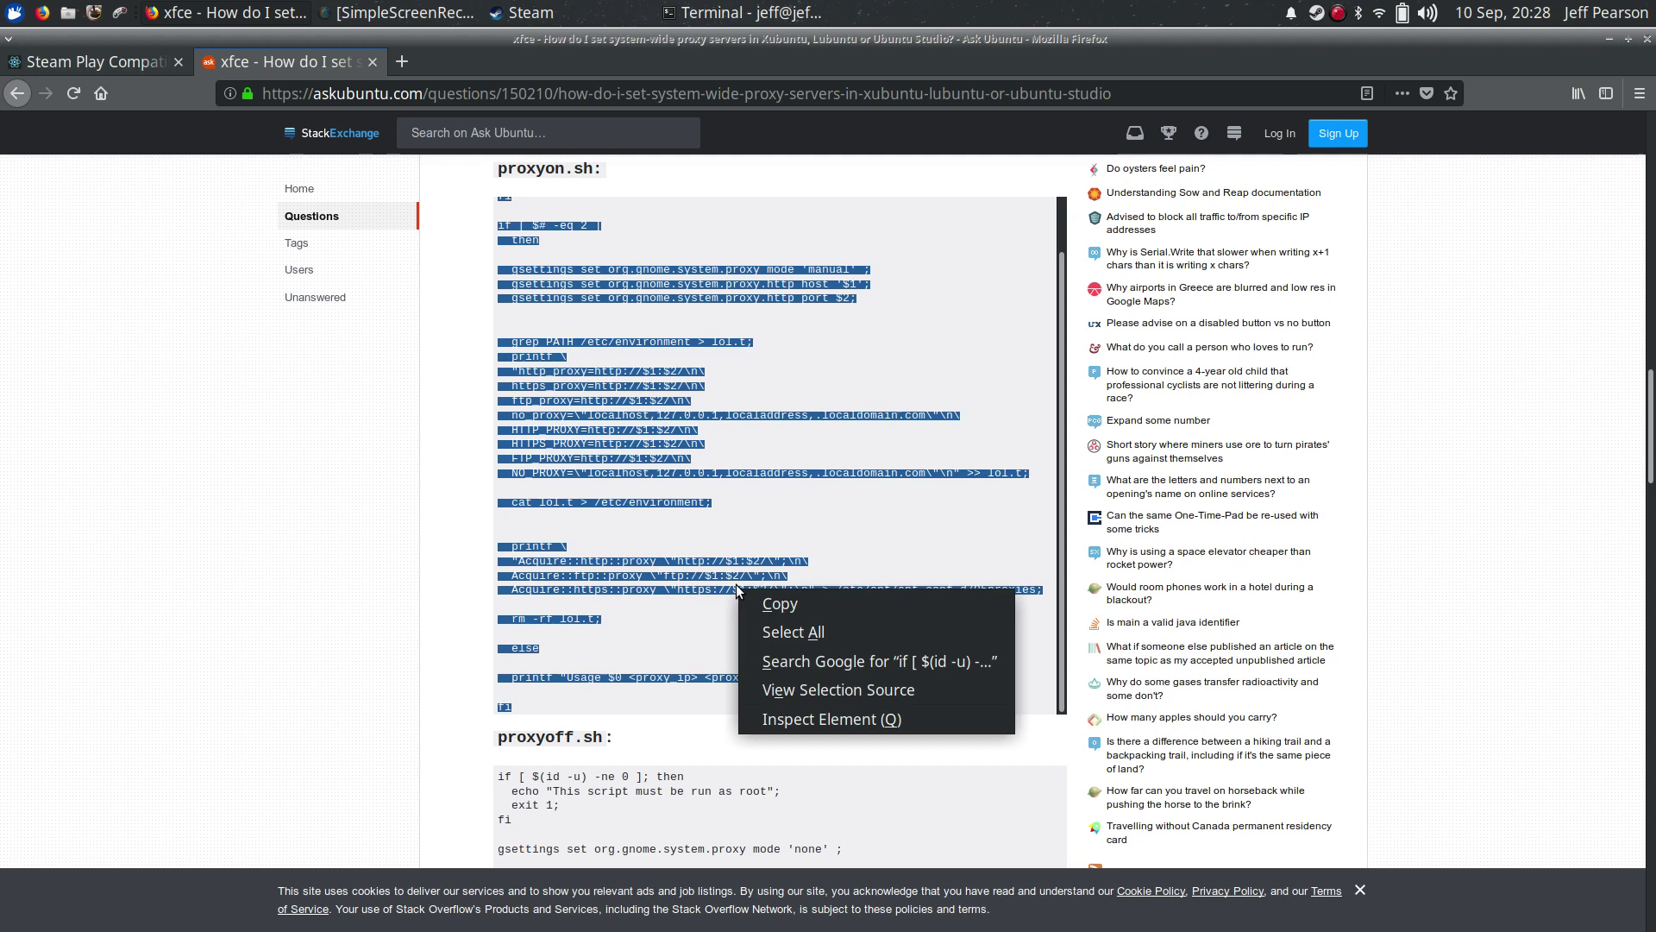
left_click(790, 607)
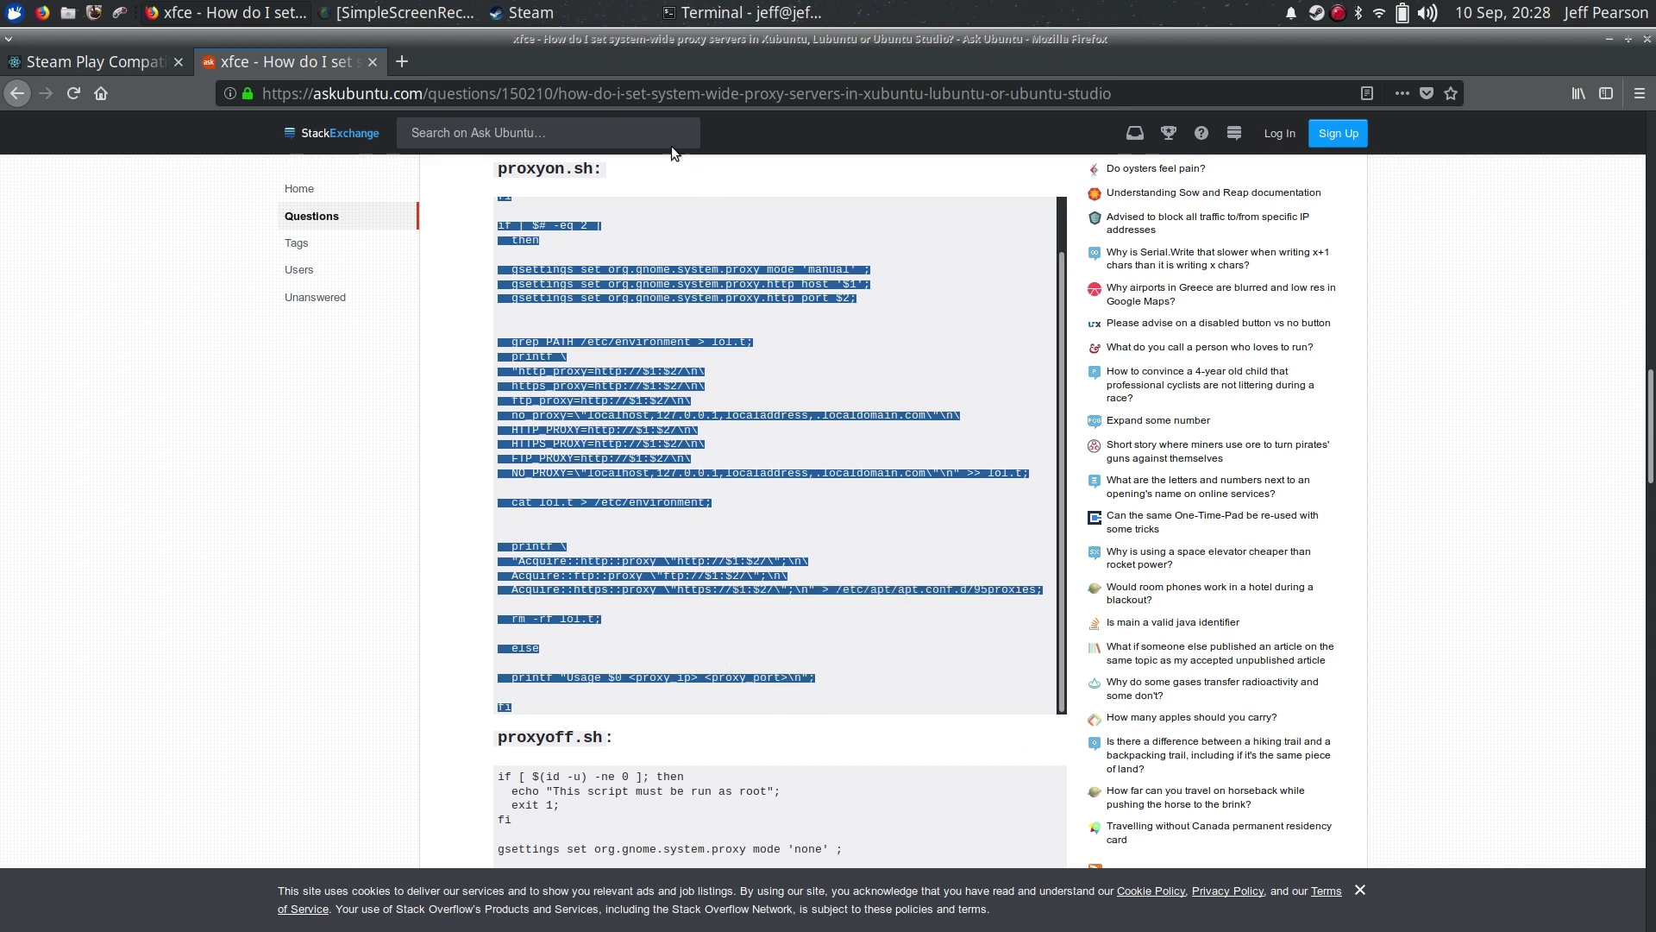
left_click(734, 14)
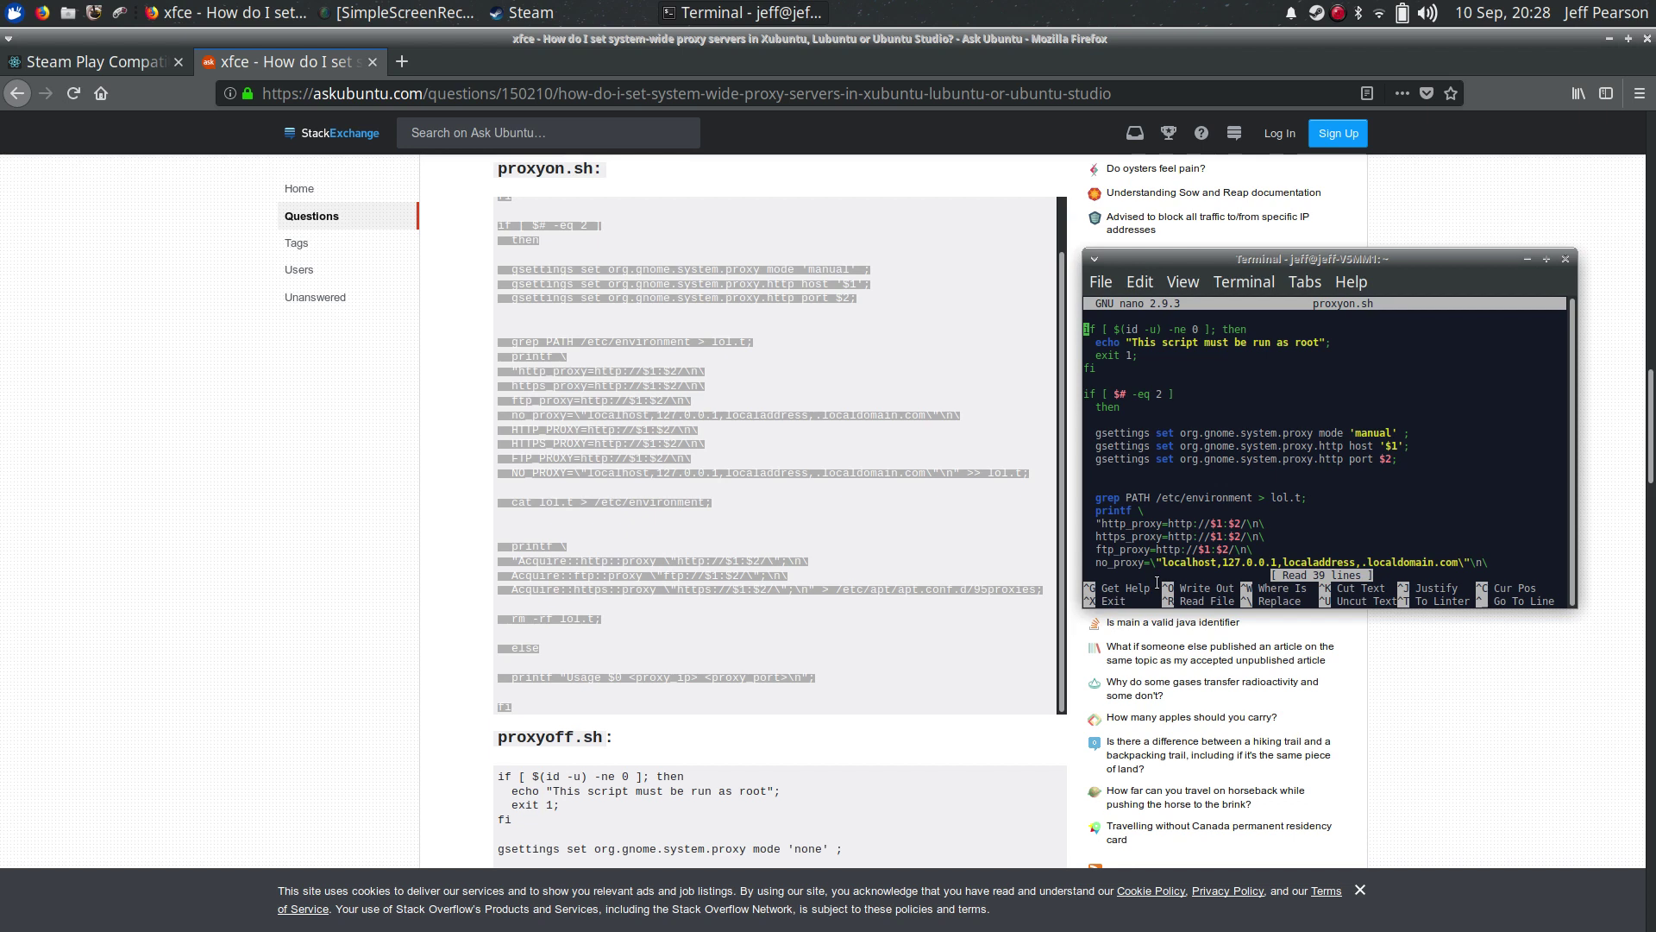
- Exit nano and recall 'sudo ./proxyon.sh 192.168.49.1 8000' at the prompt
key("ctrl+x")
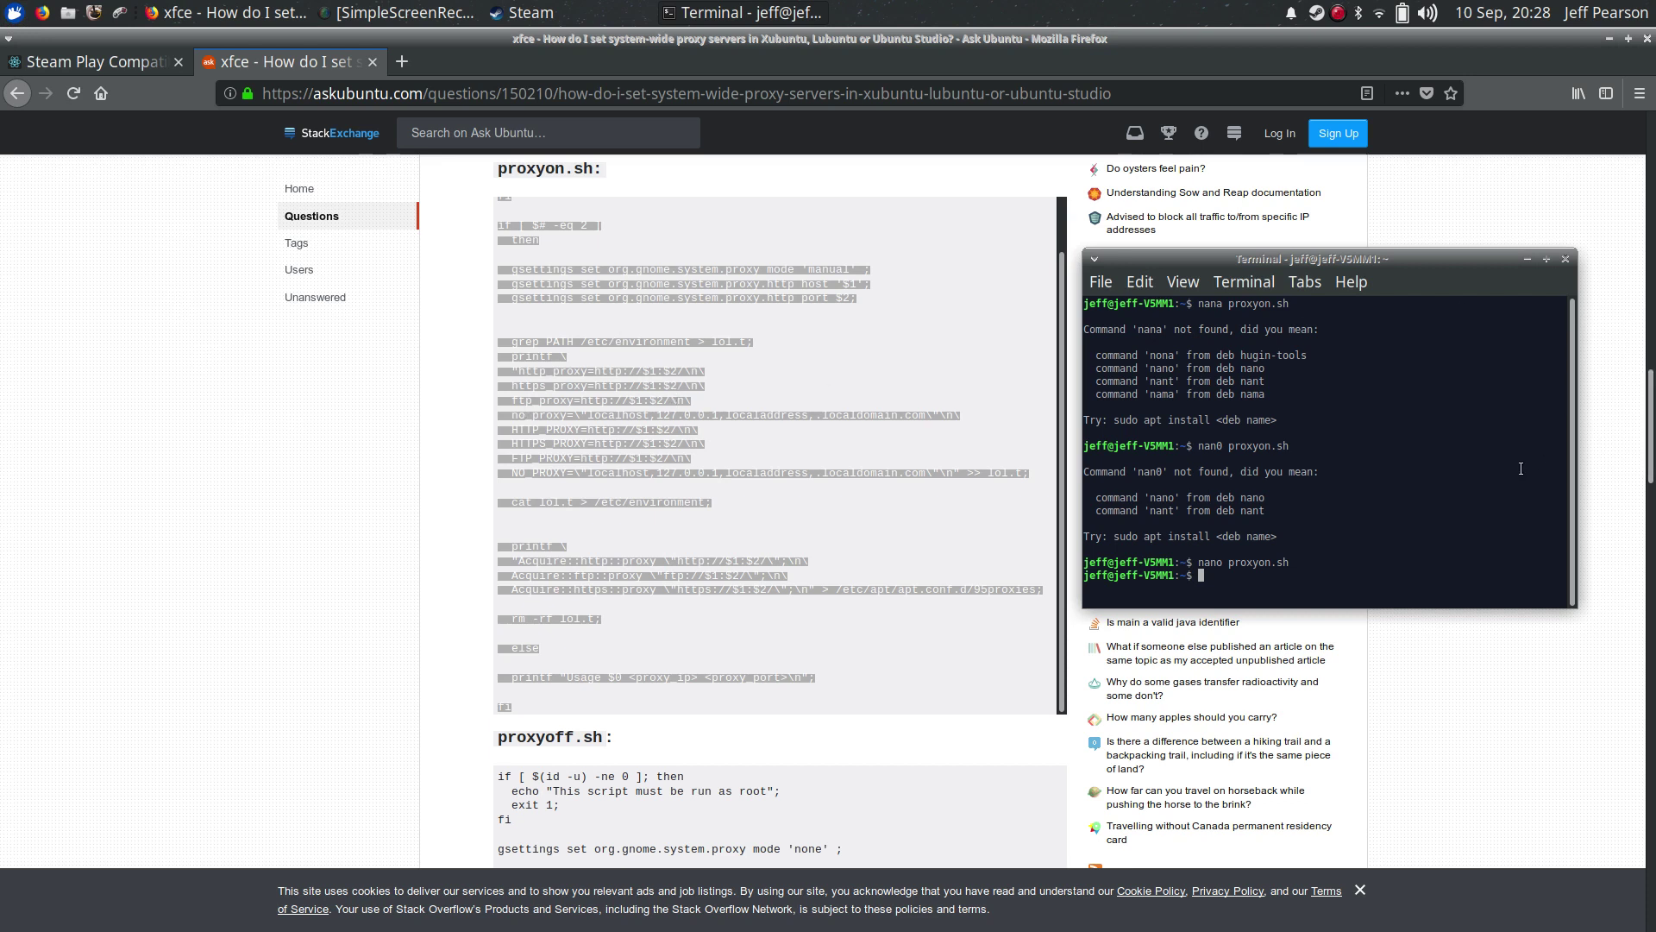
key("Up")
key("Up")
key("Up")
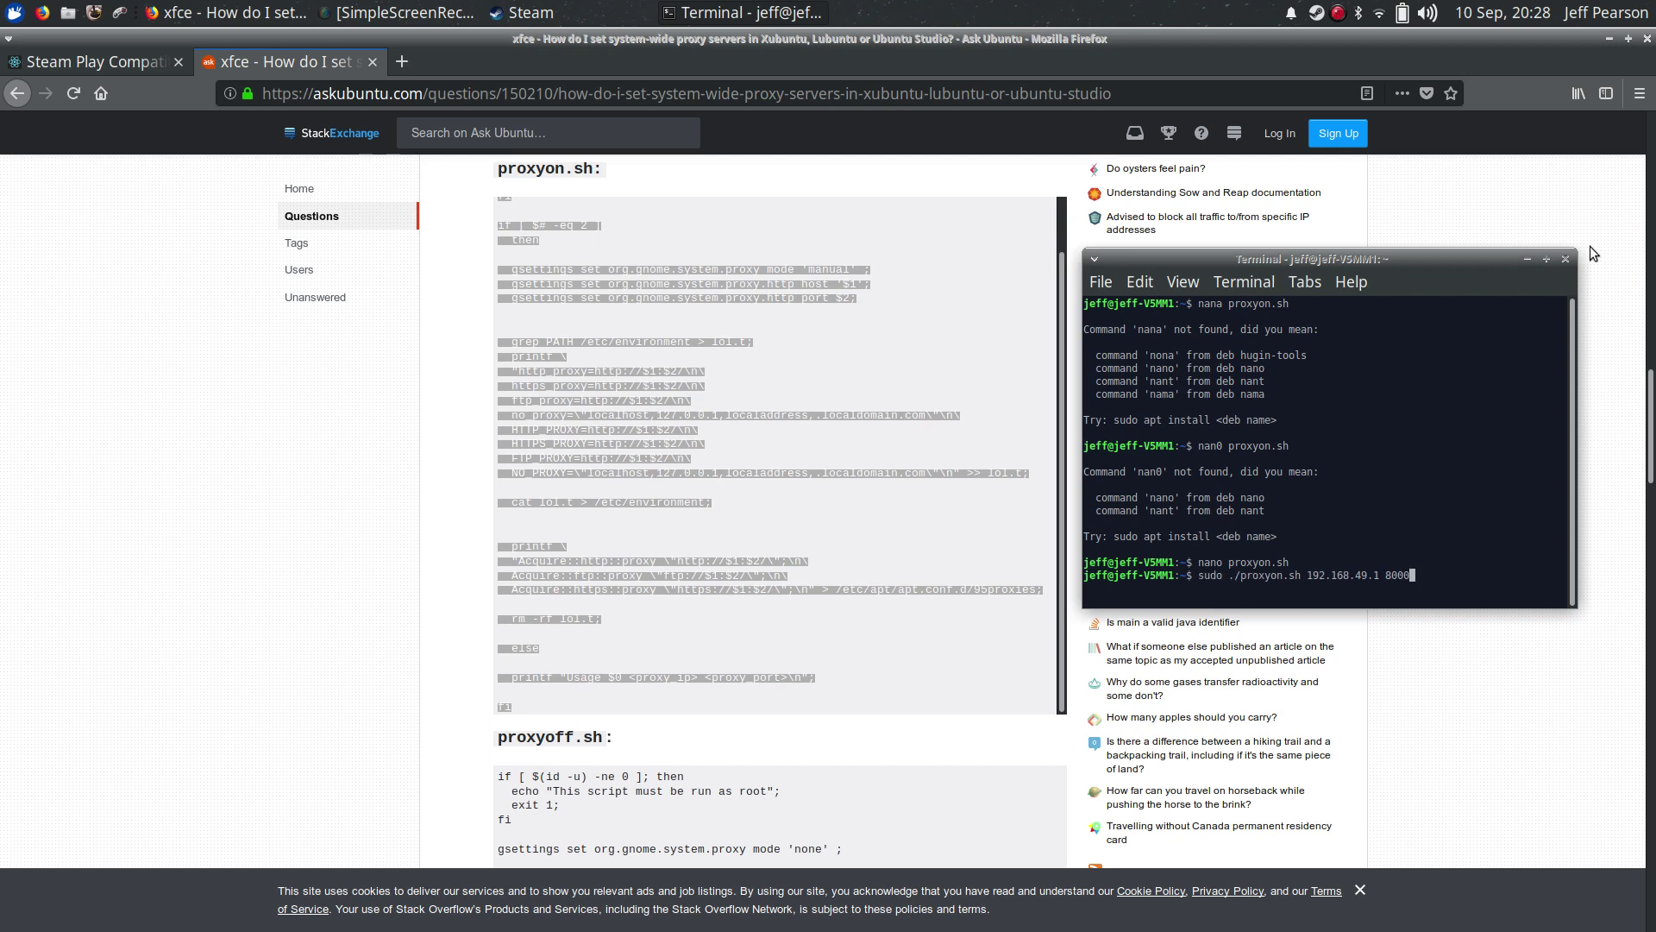
left_click(1602, 12)
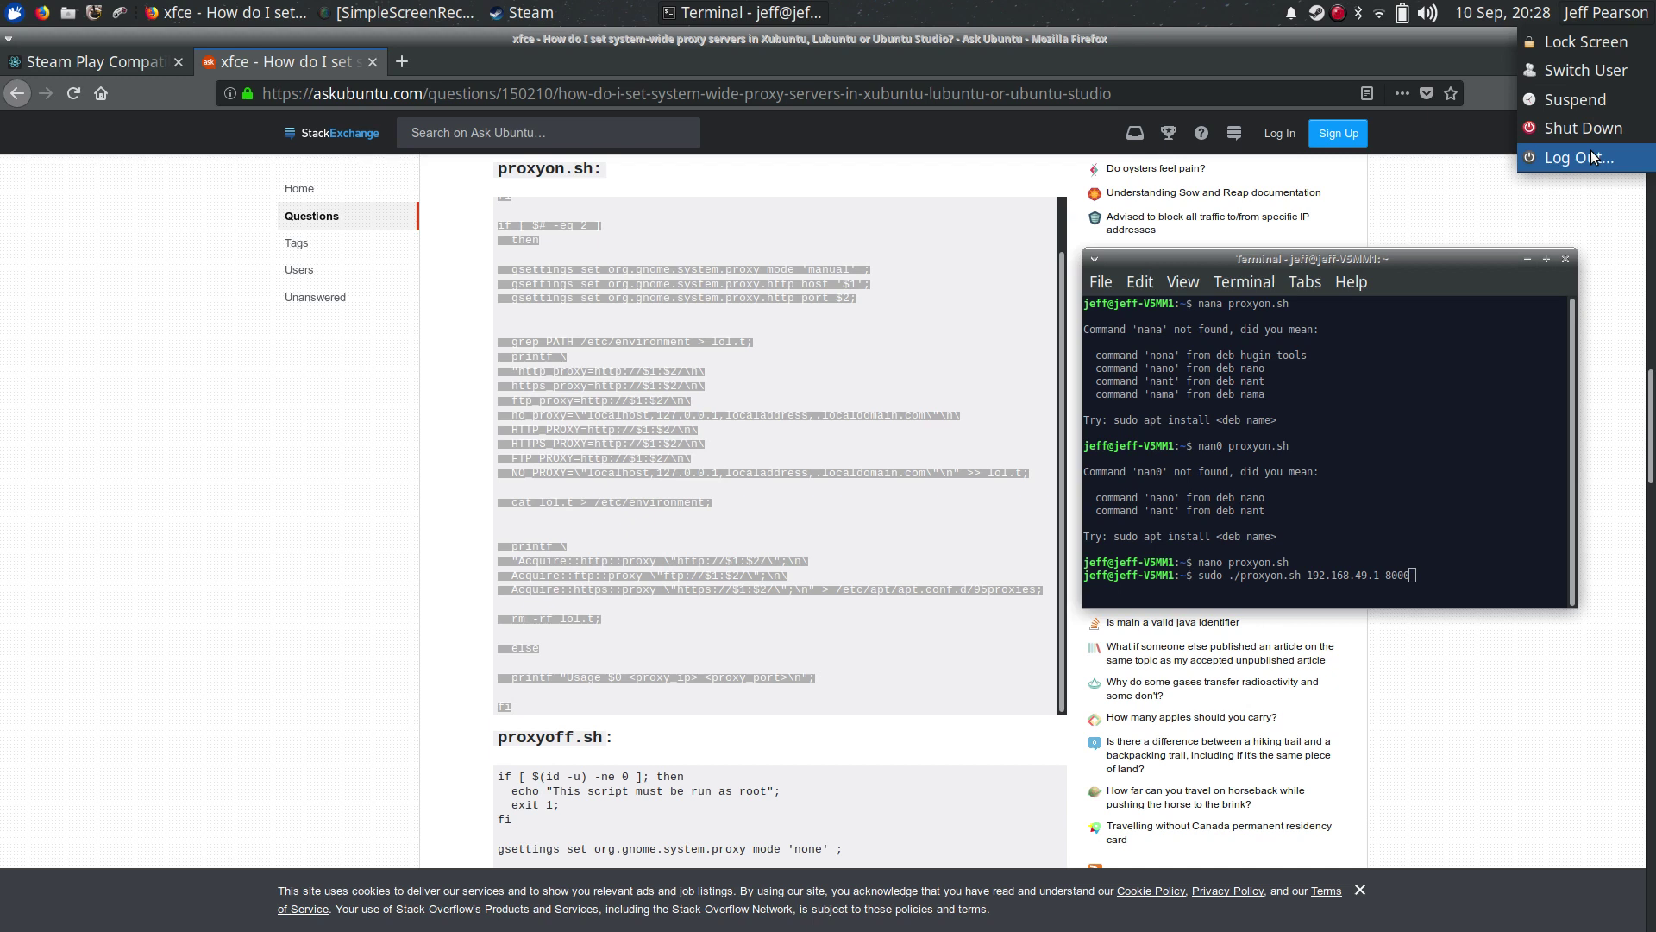
left_click(1439, 206)
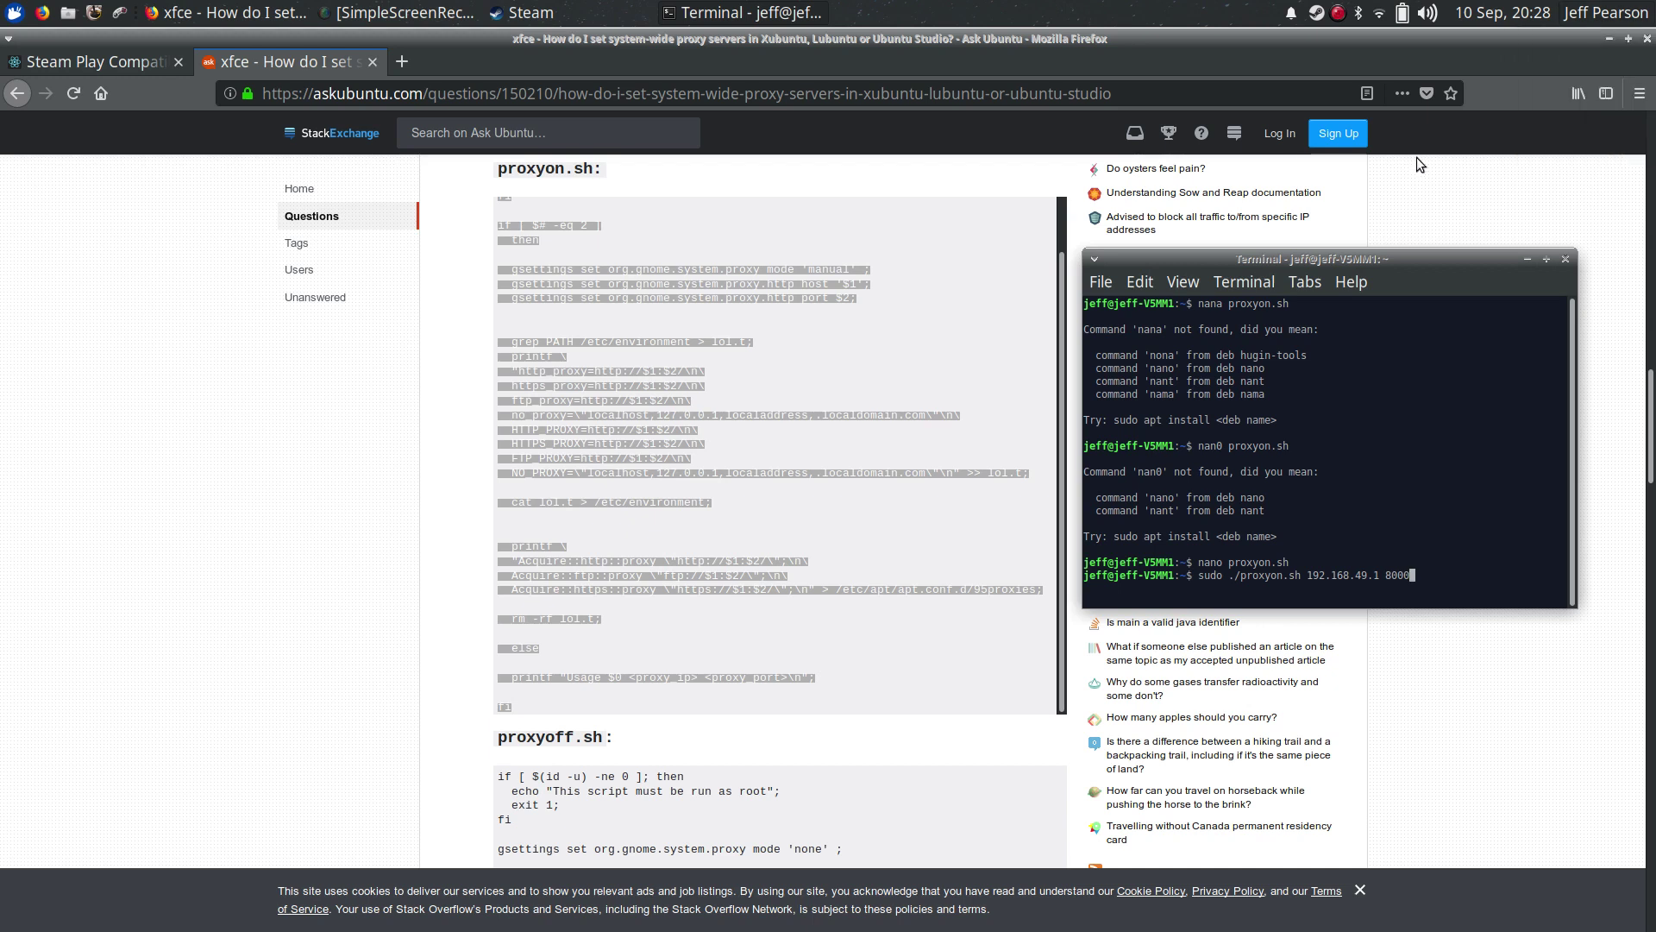
left_click(1378, 17)
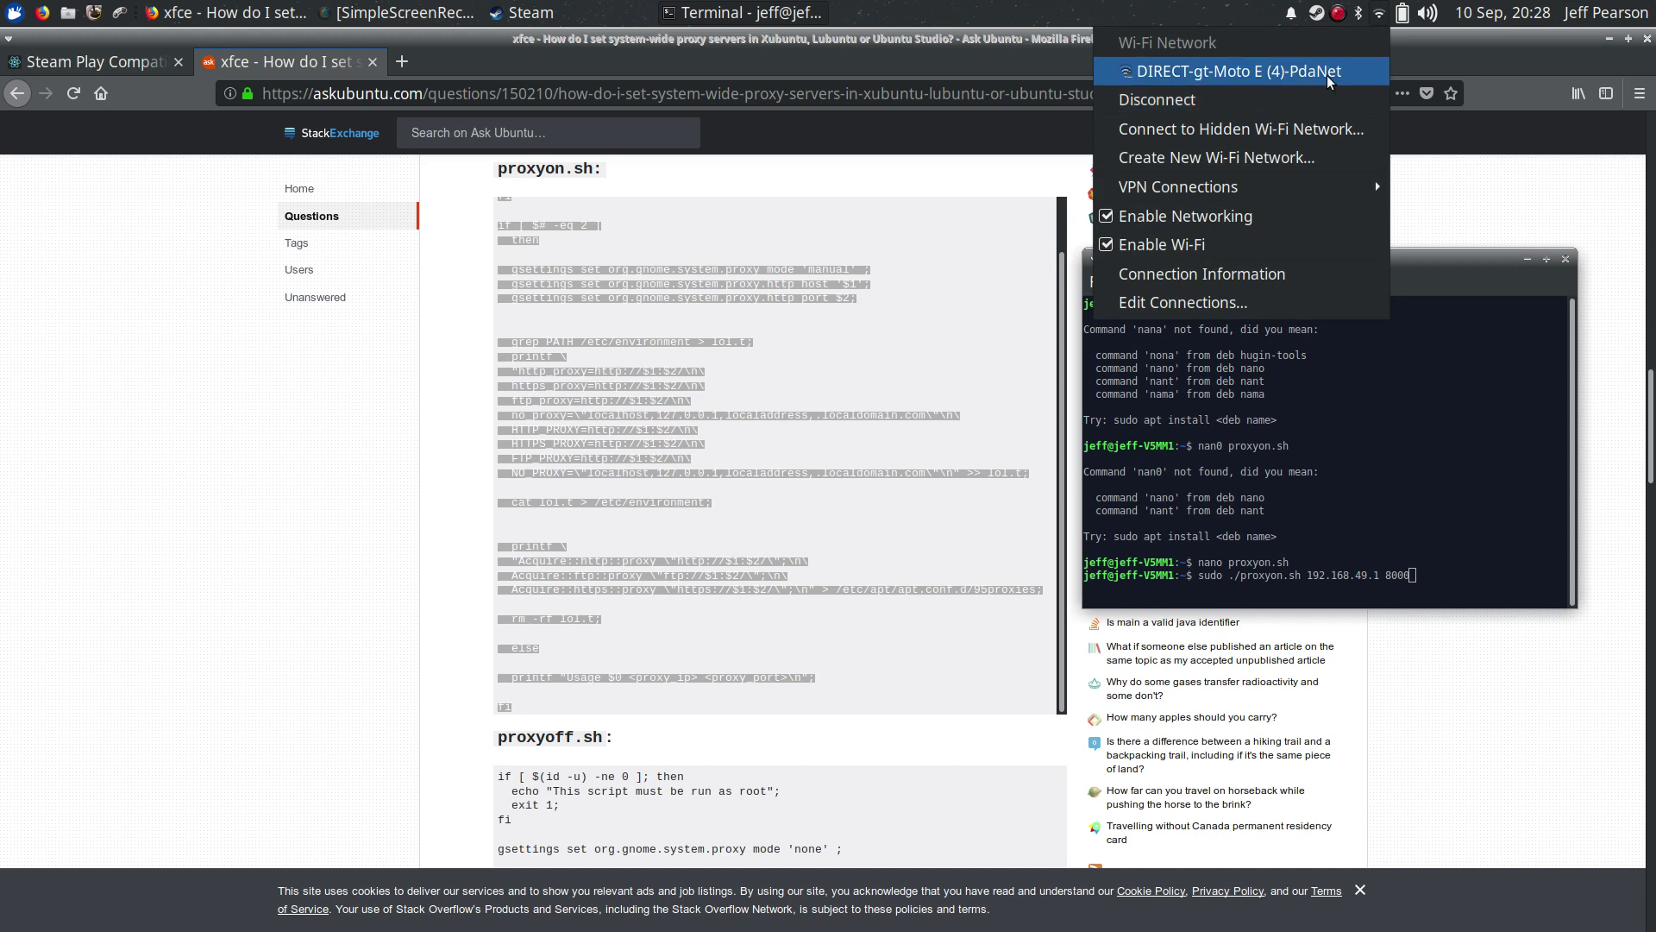
left_click(333, 514)
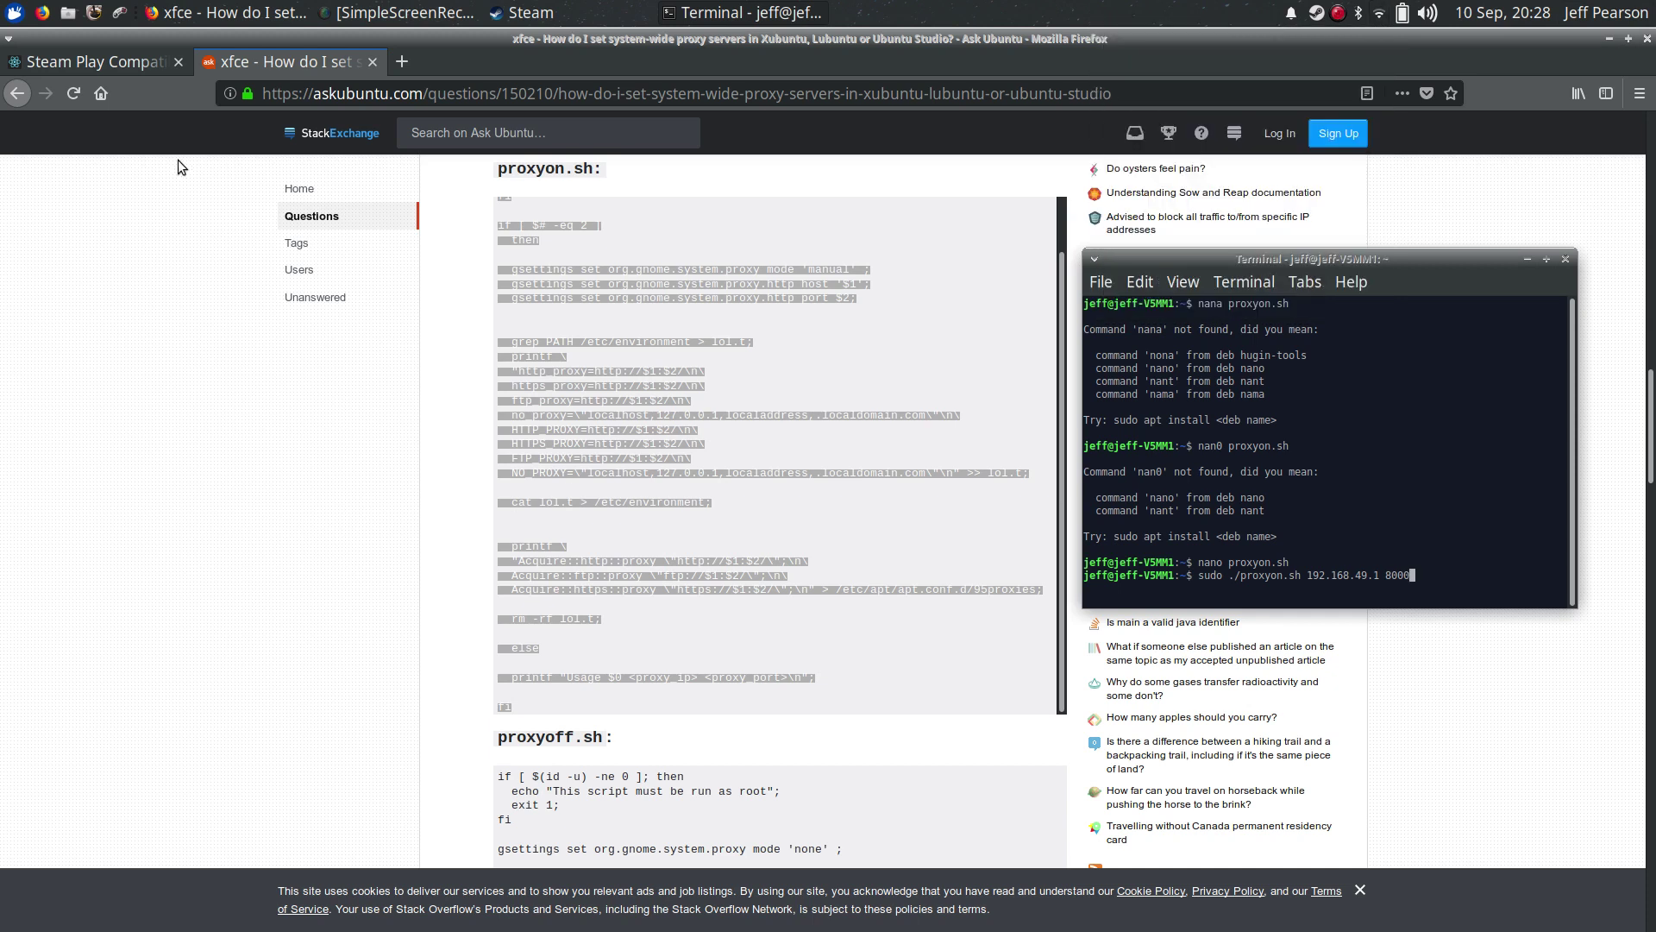
- Launch Software Updater via the menu search 'up' and stop its update check
left_click(14, 14)
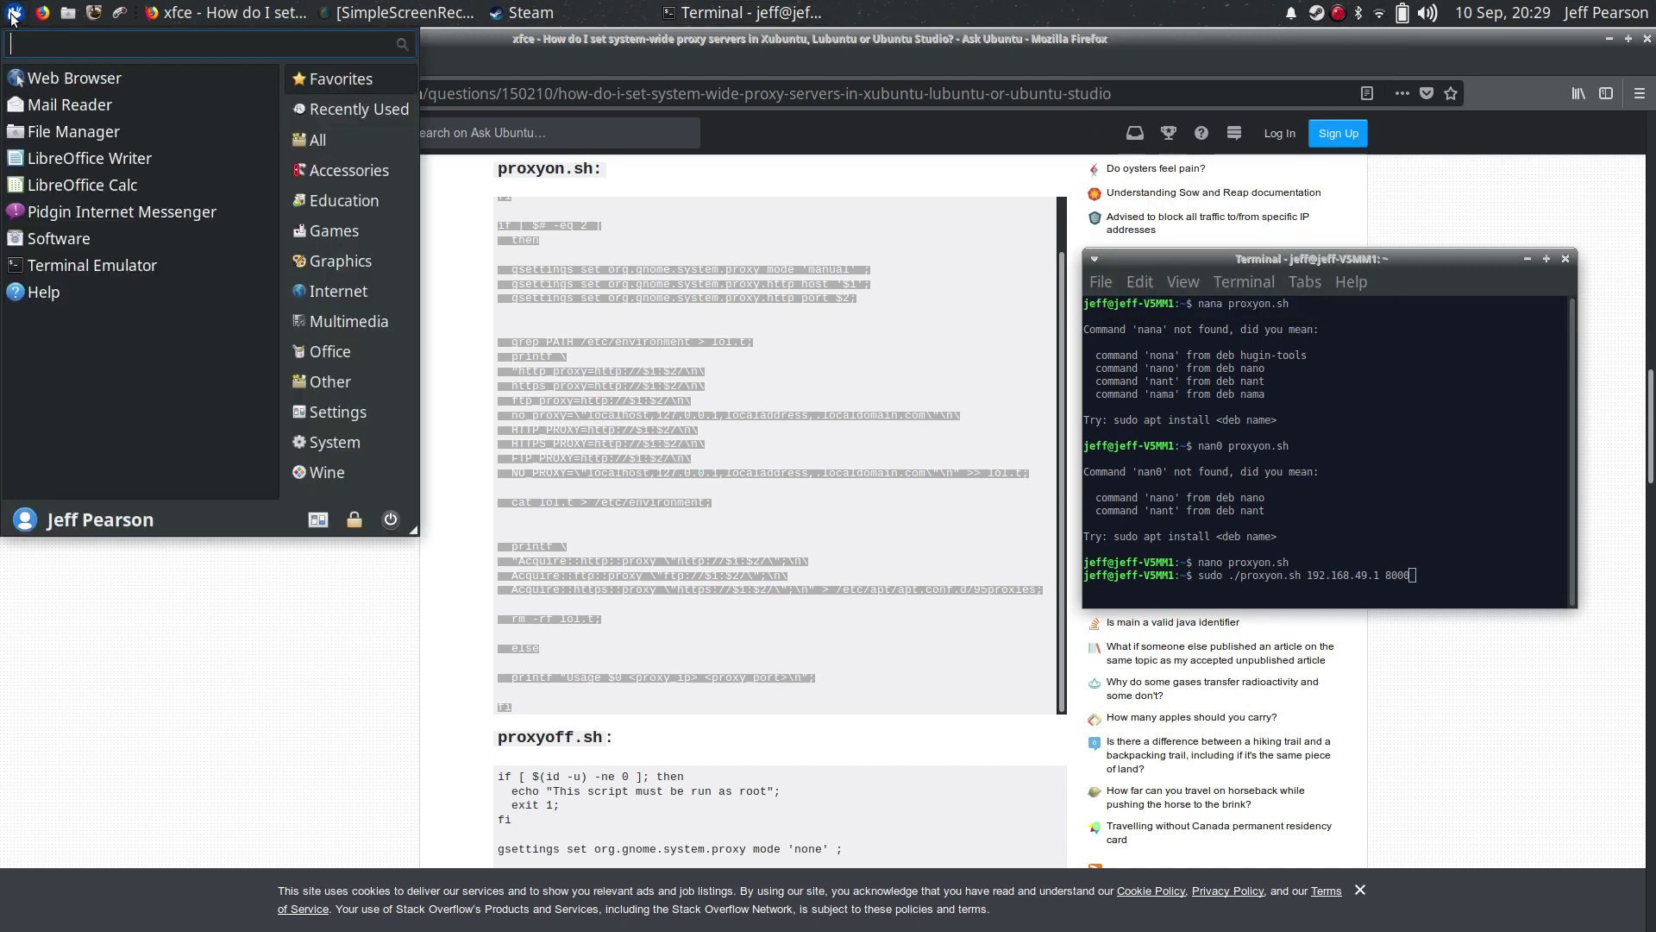
type("up")
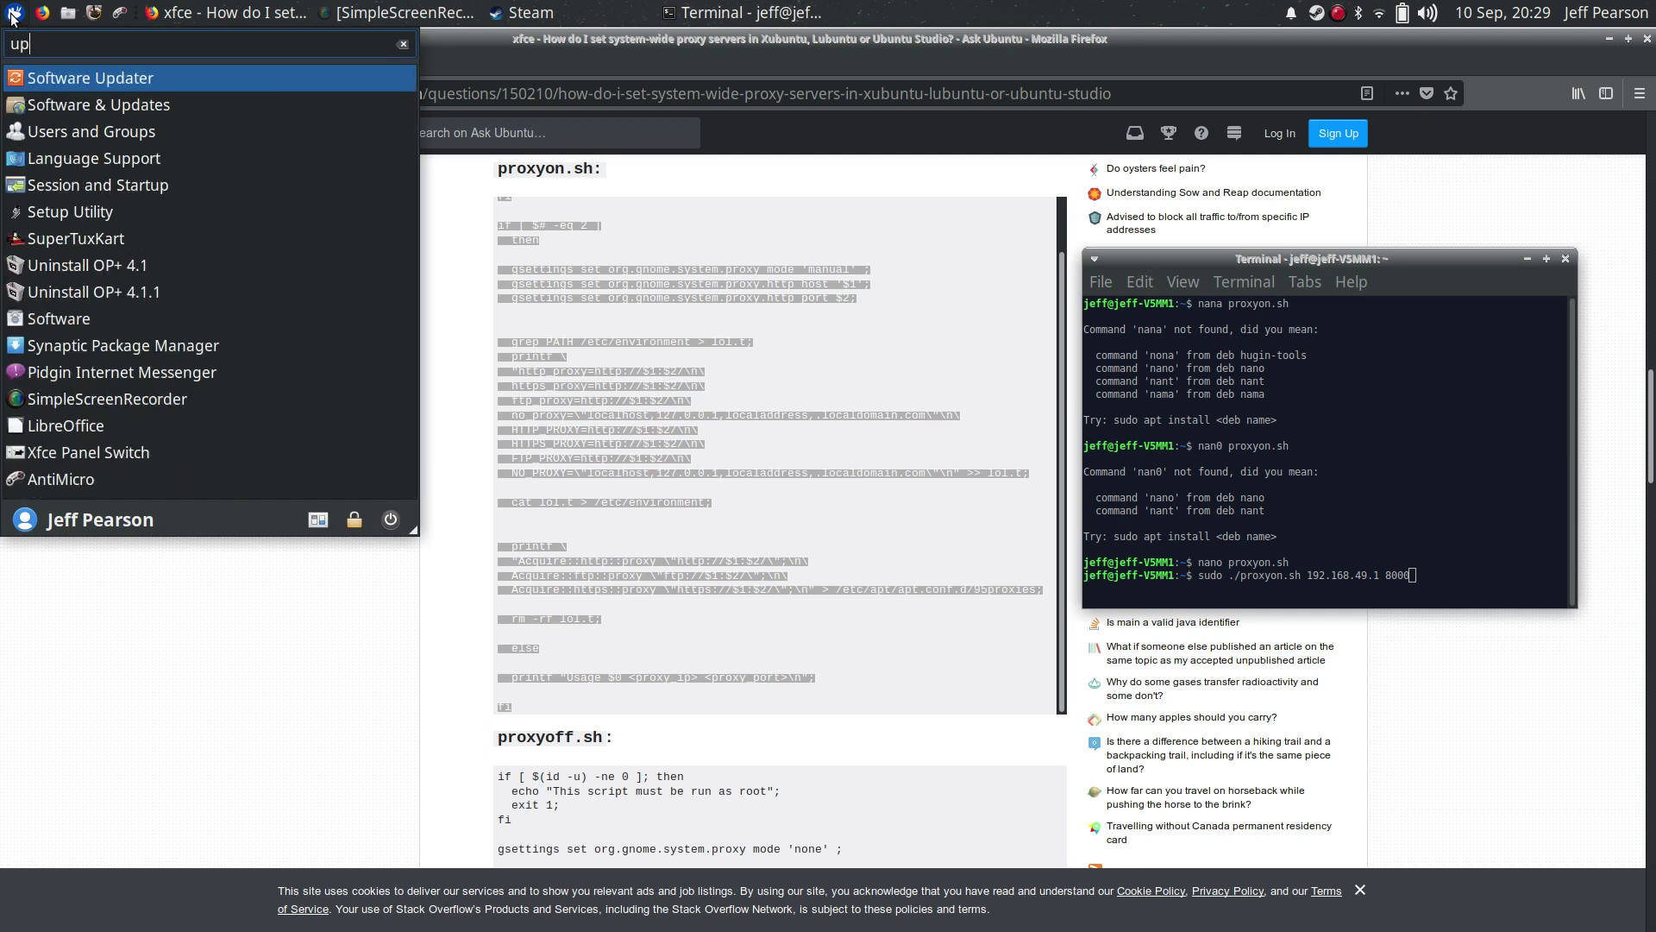
left_click(102, 85)
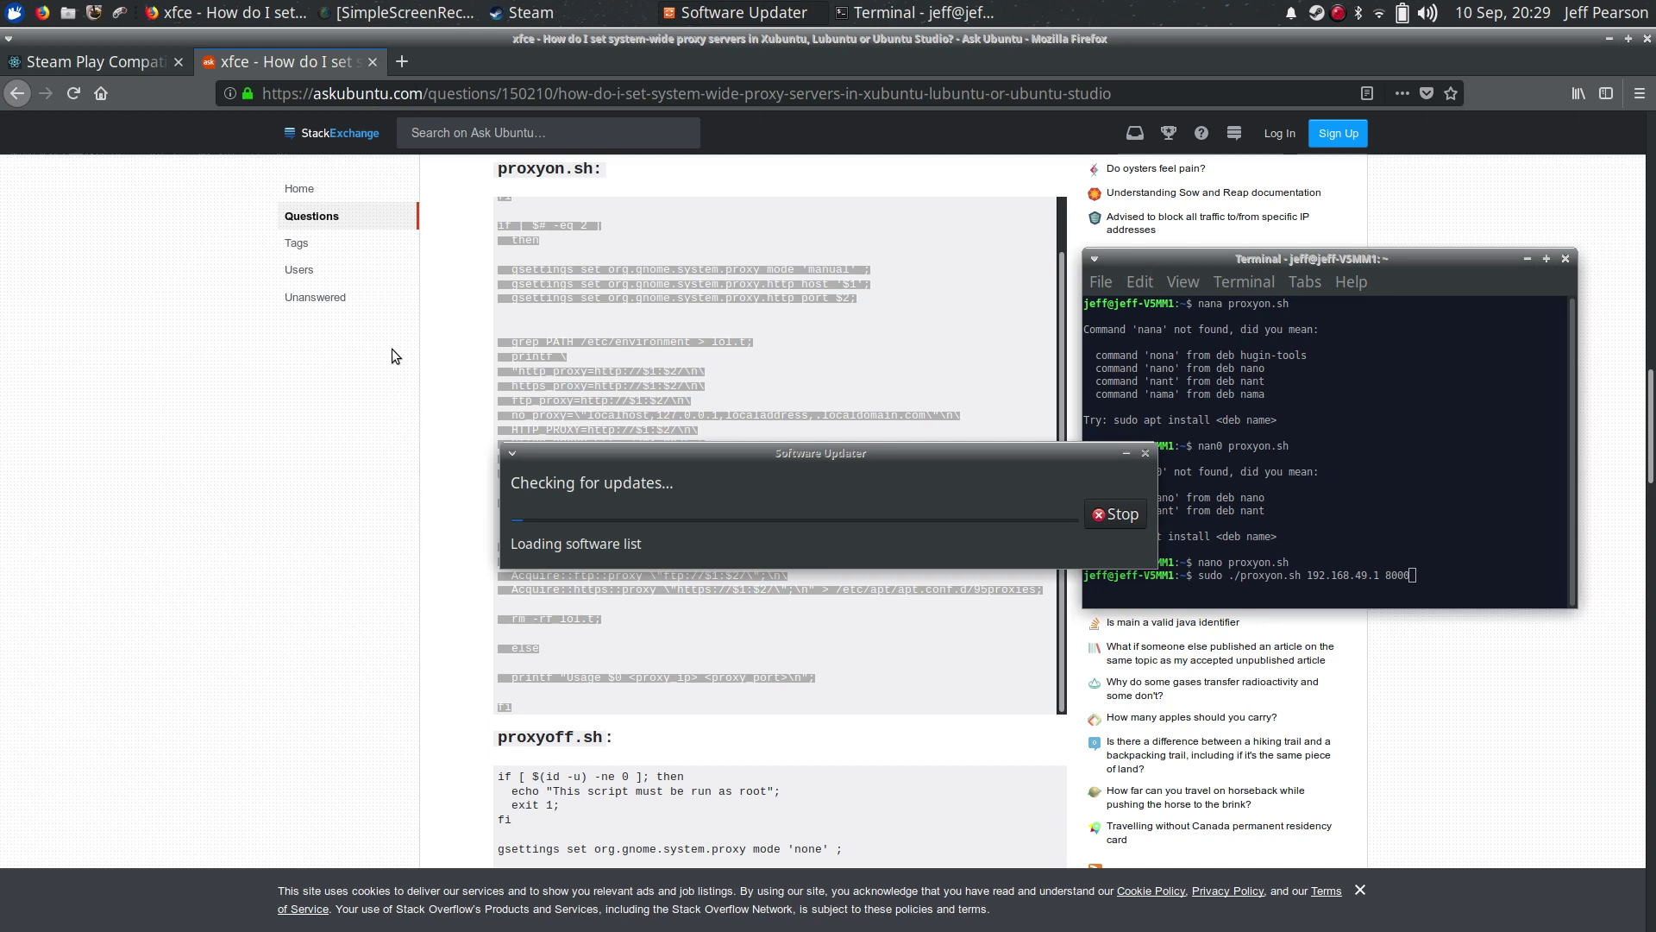
left_click(1122, 515)
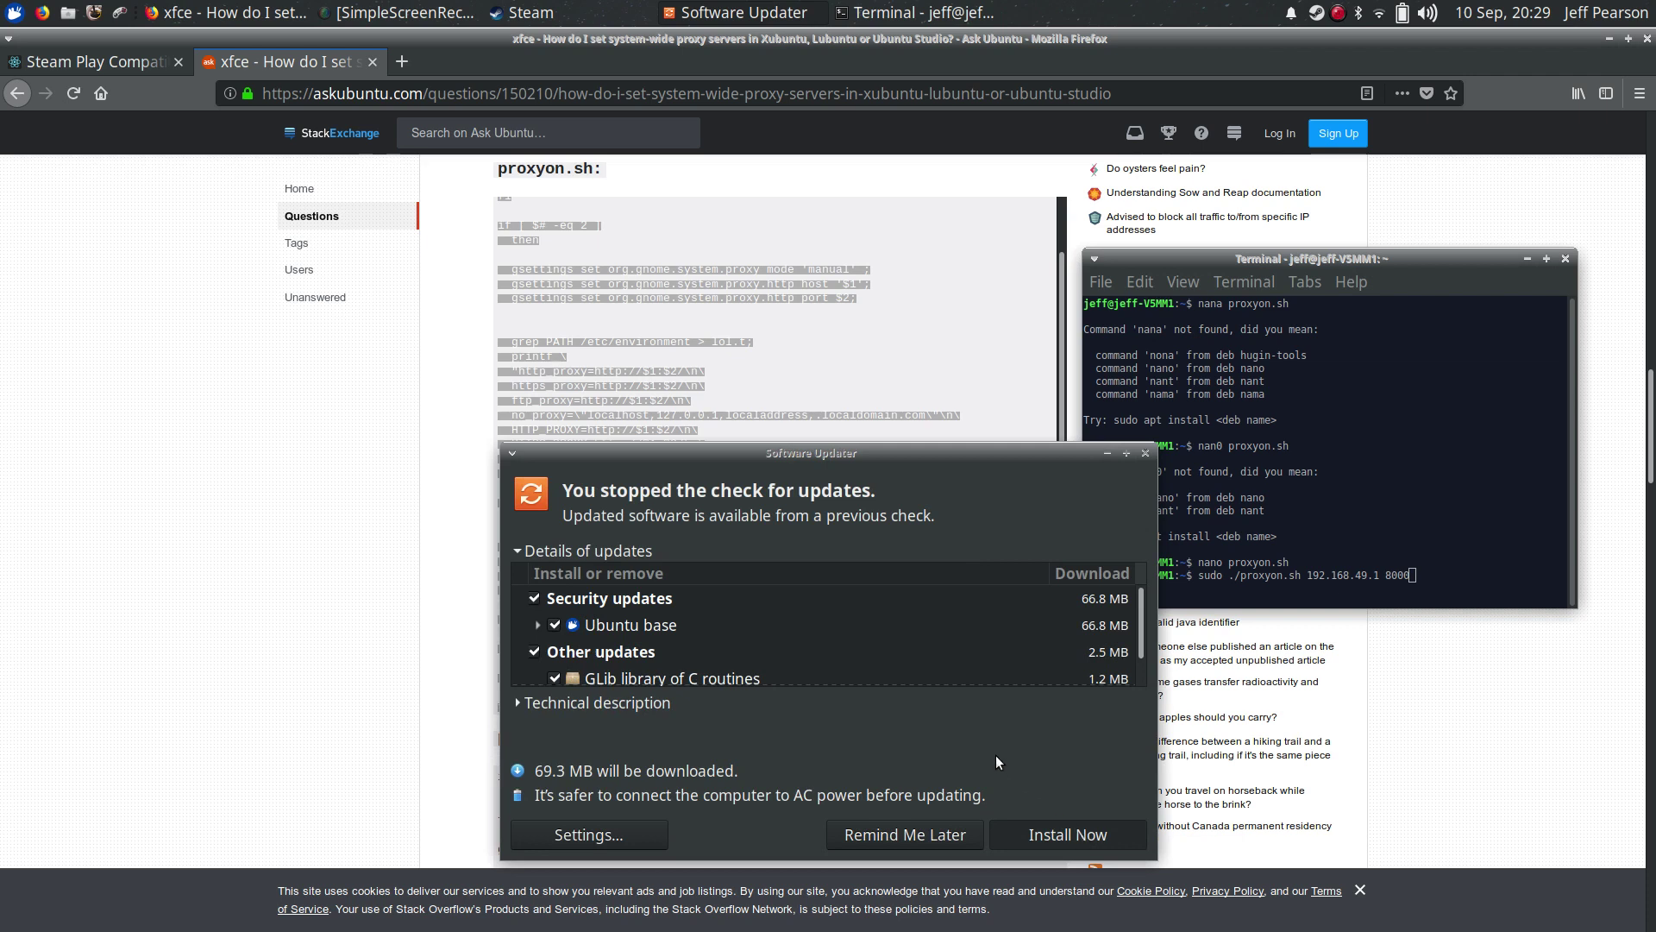
- Install the 69.3 MB of updates, authorising with the password and showing per-package details
key("Return")
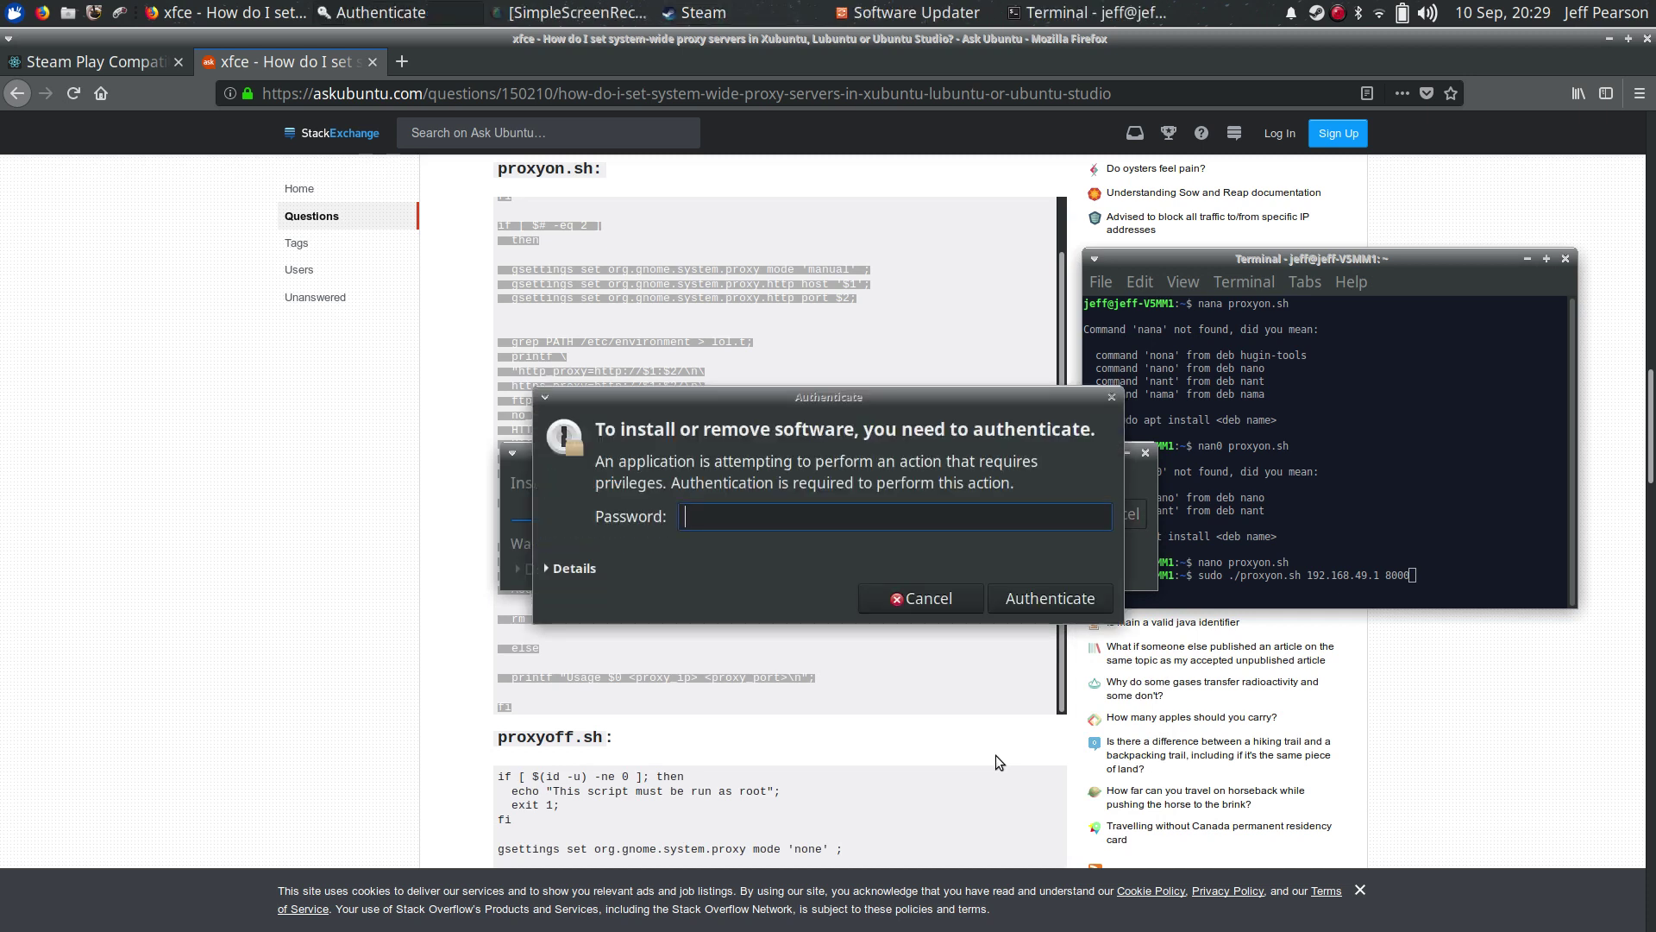
type("••••••••")
key("Return")
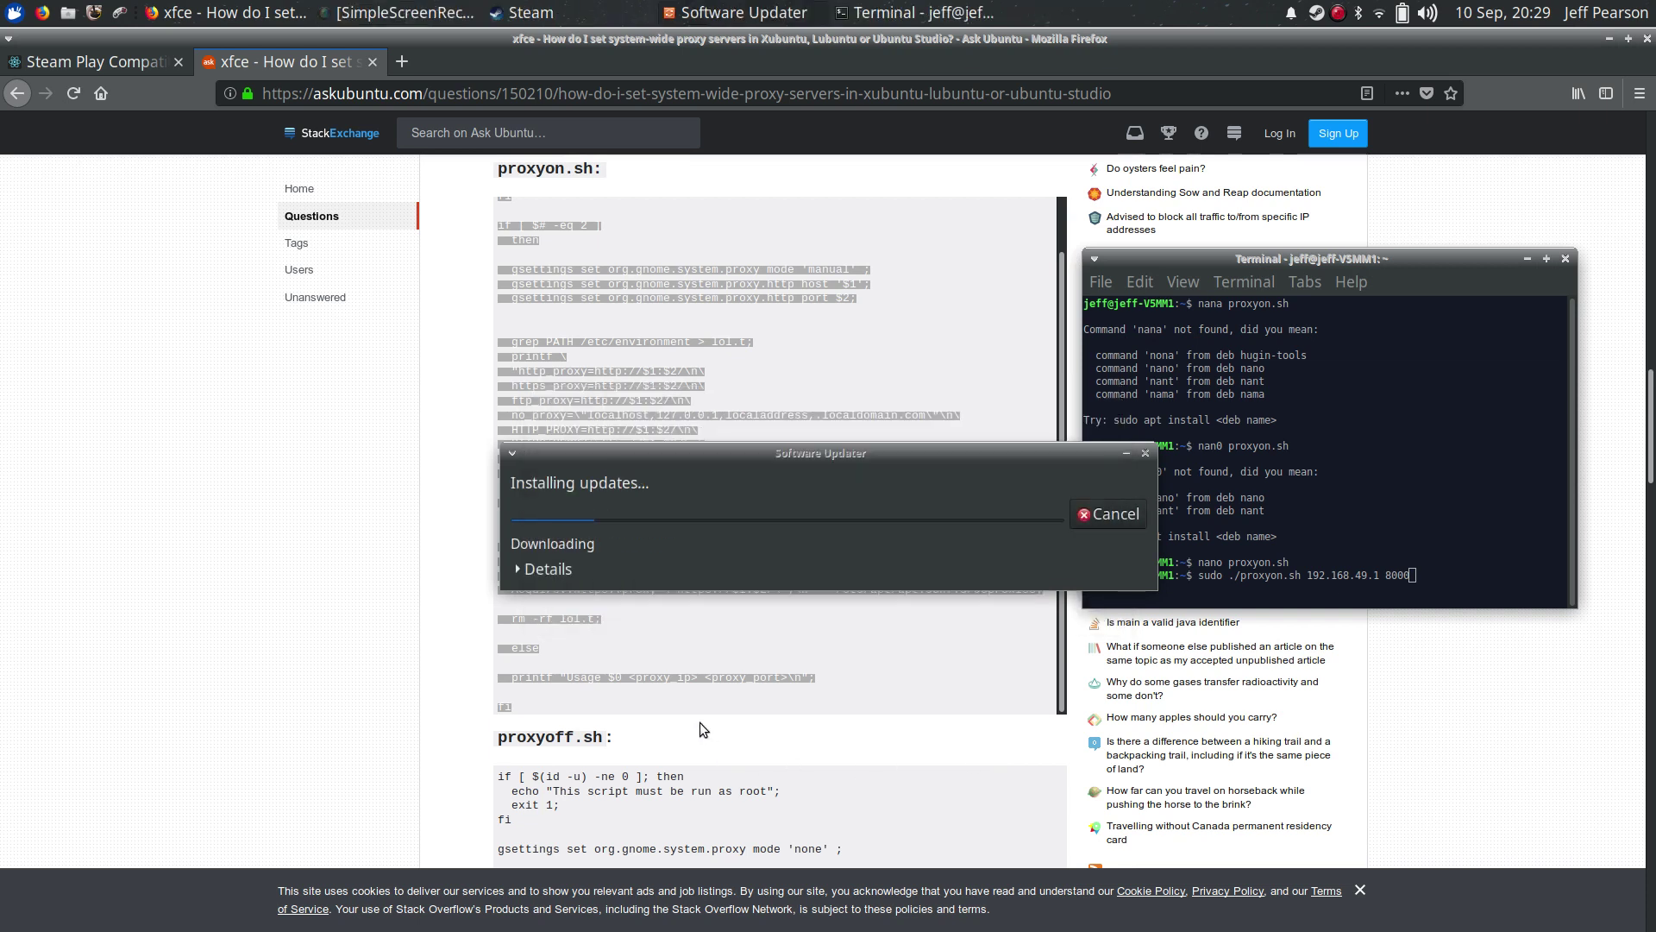
left_click(552, 571)
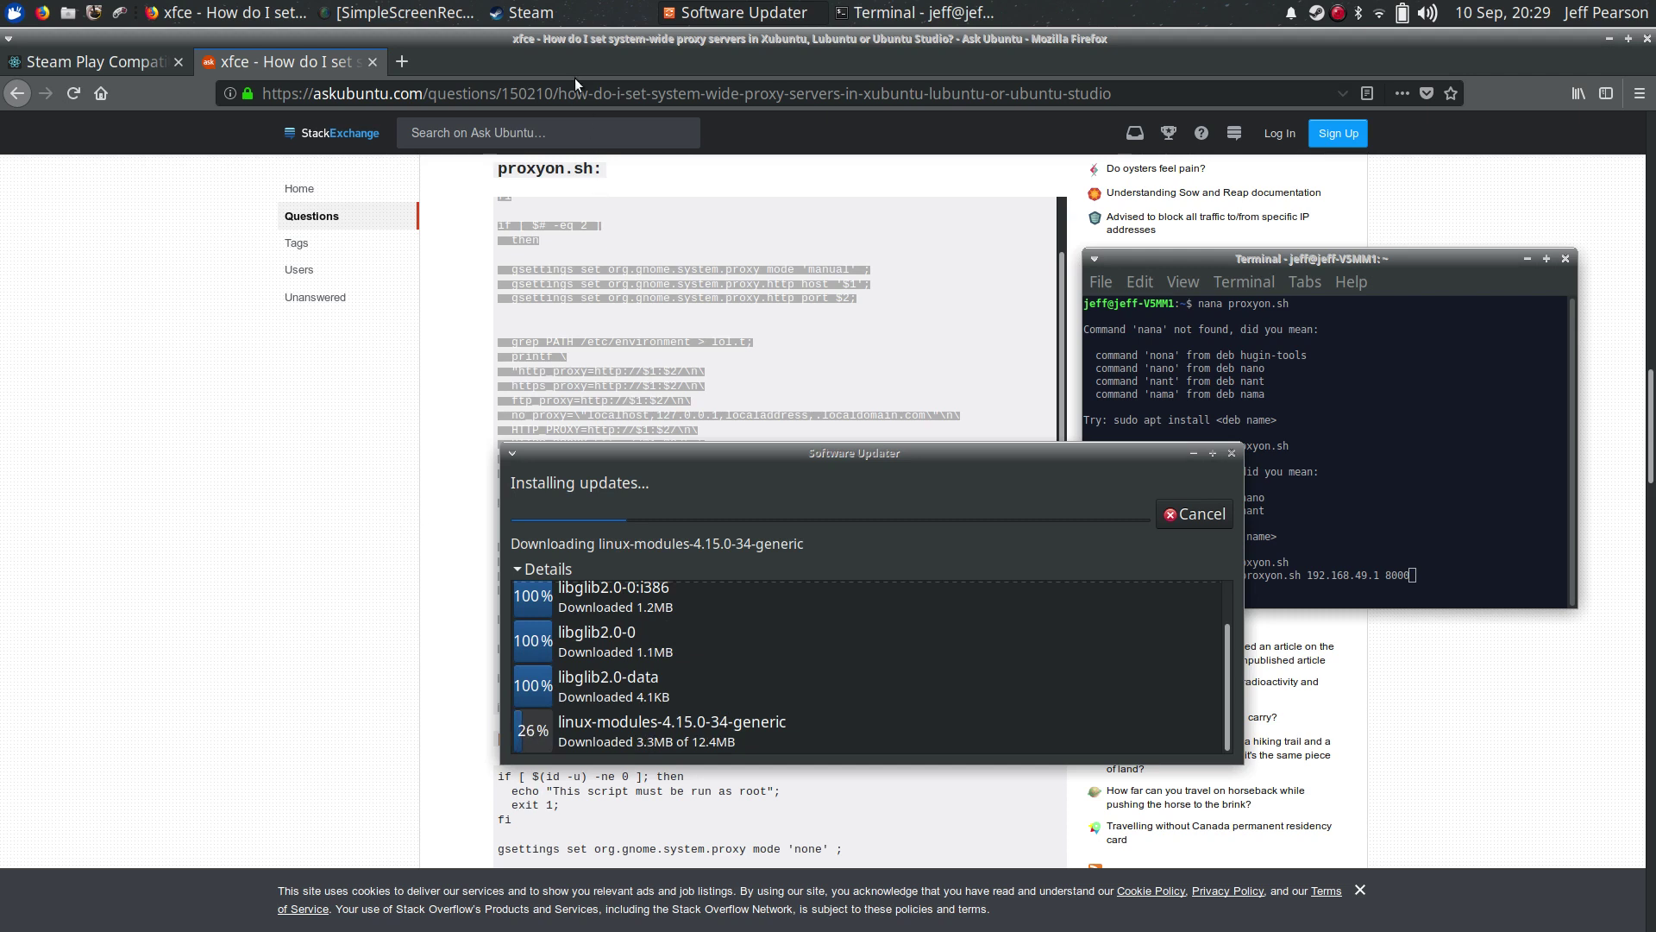
left_click(582, 13)
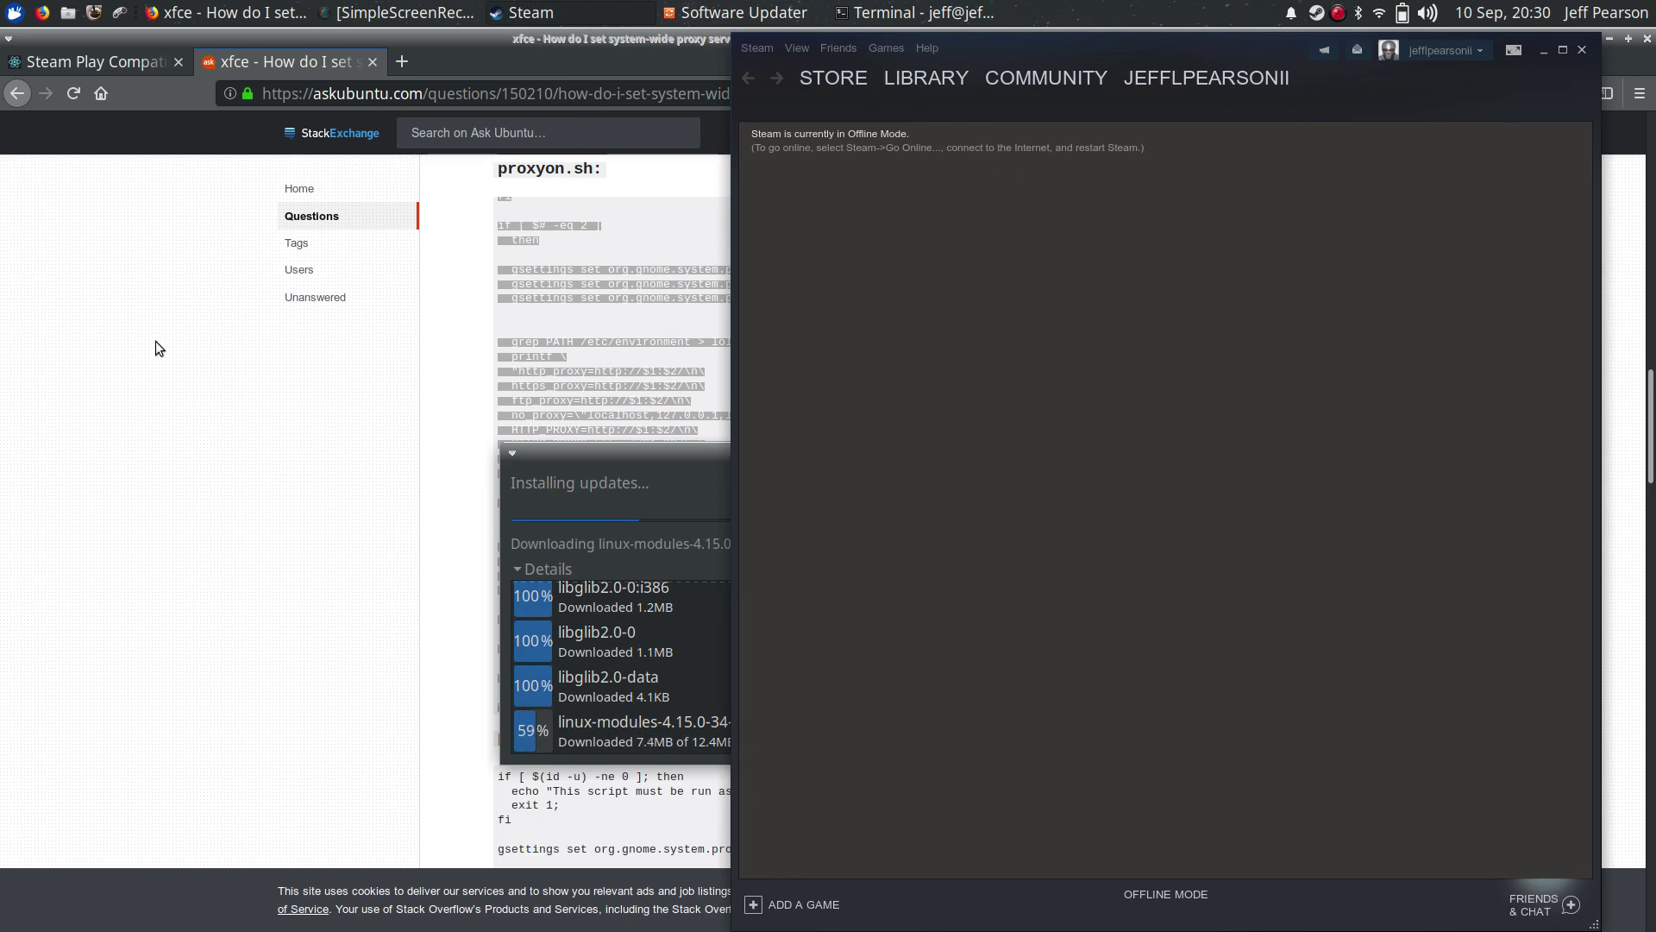
- Bring the Ask Ubuntu page, then the Software Updater download progress, back to the front
left_click(194, 367)
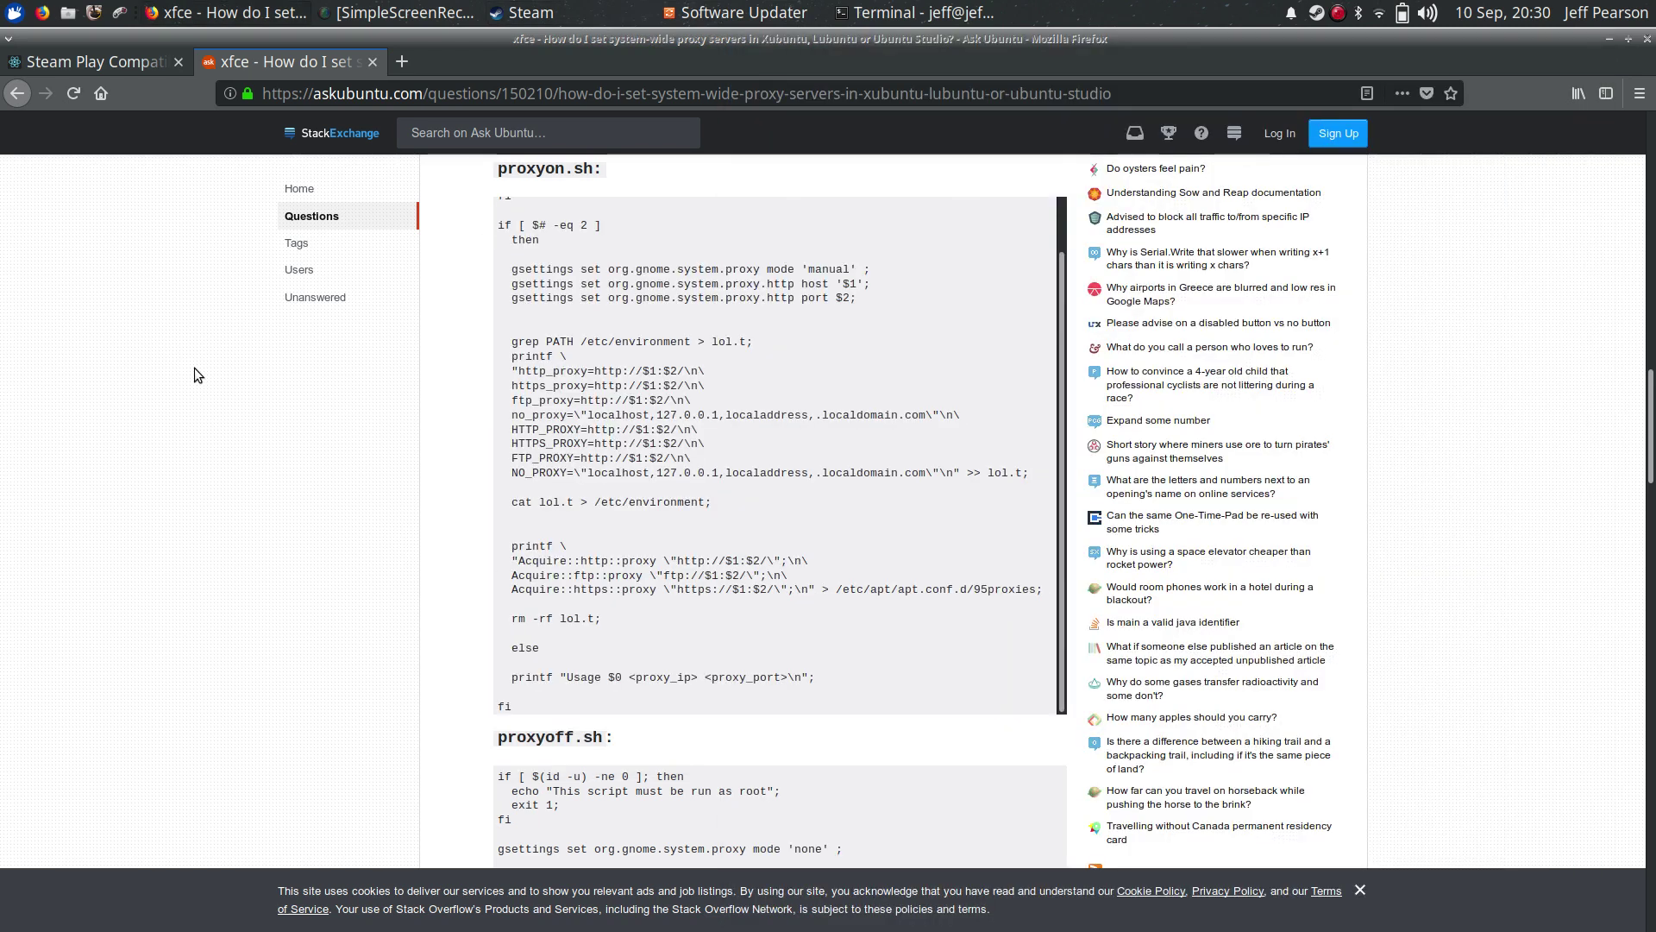
left_click(747, 14)
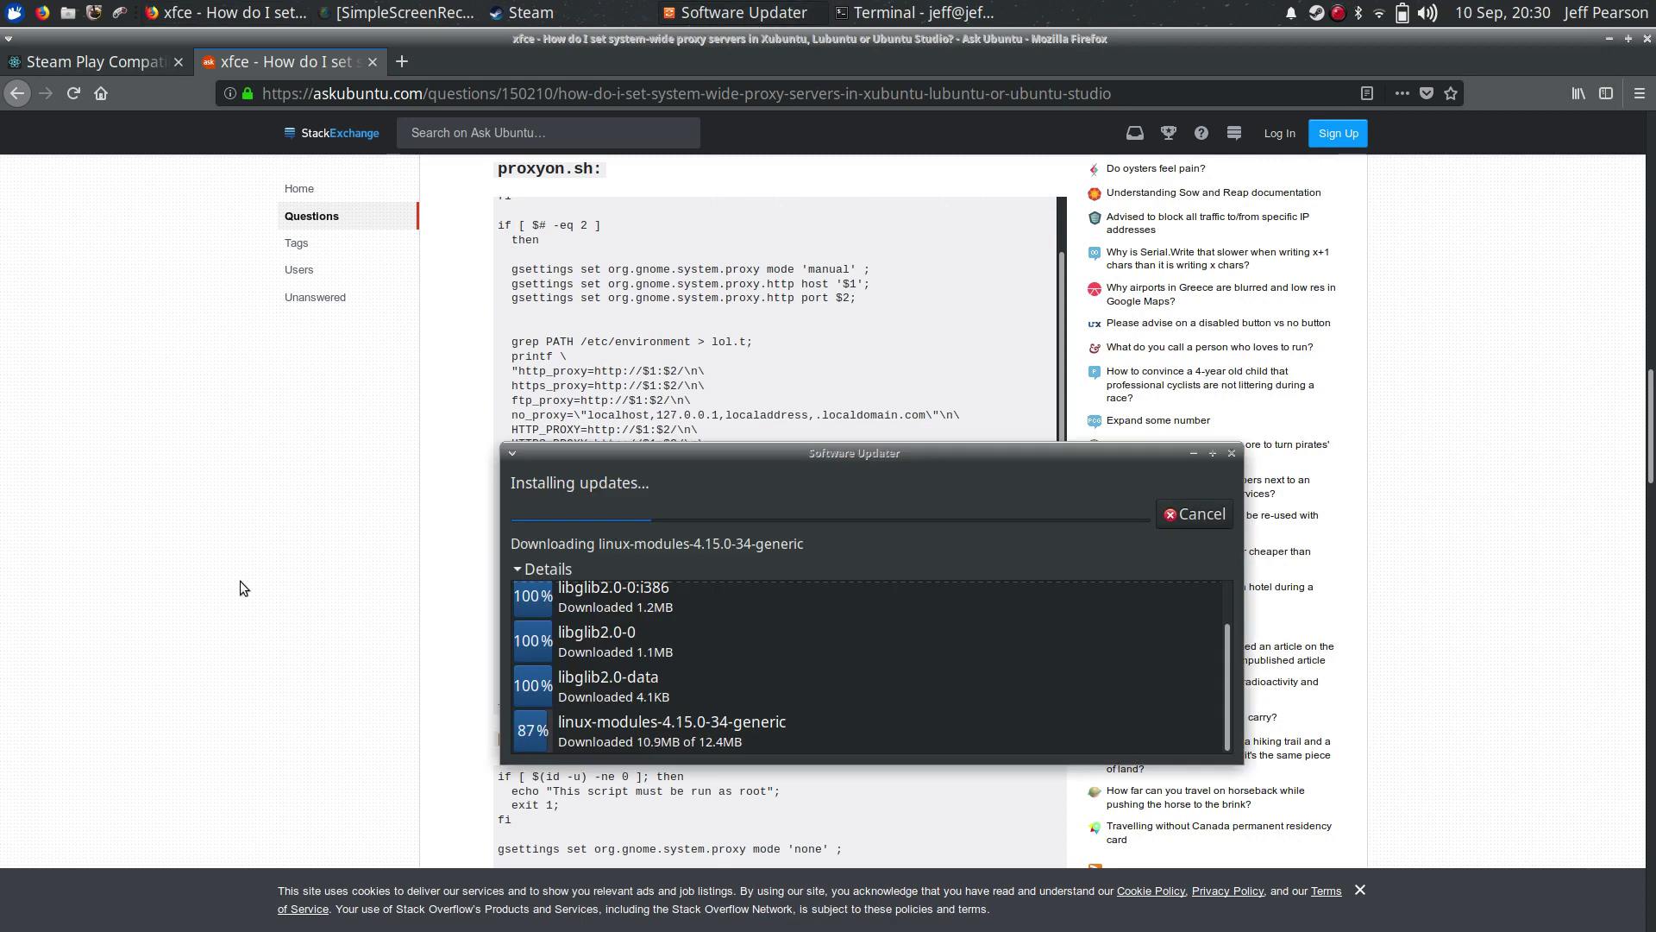